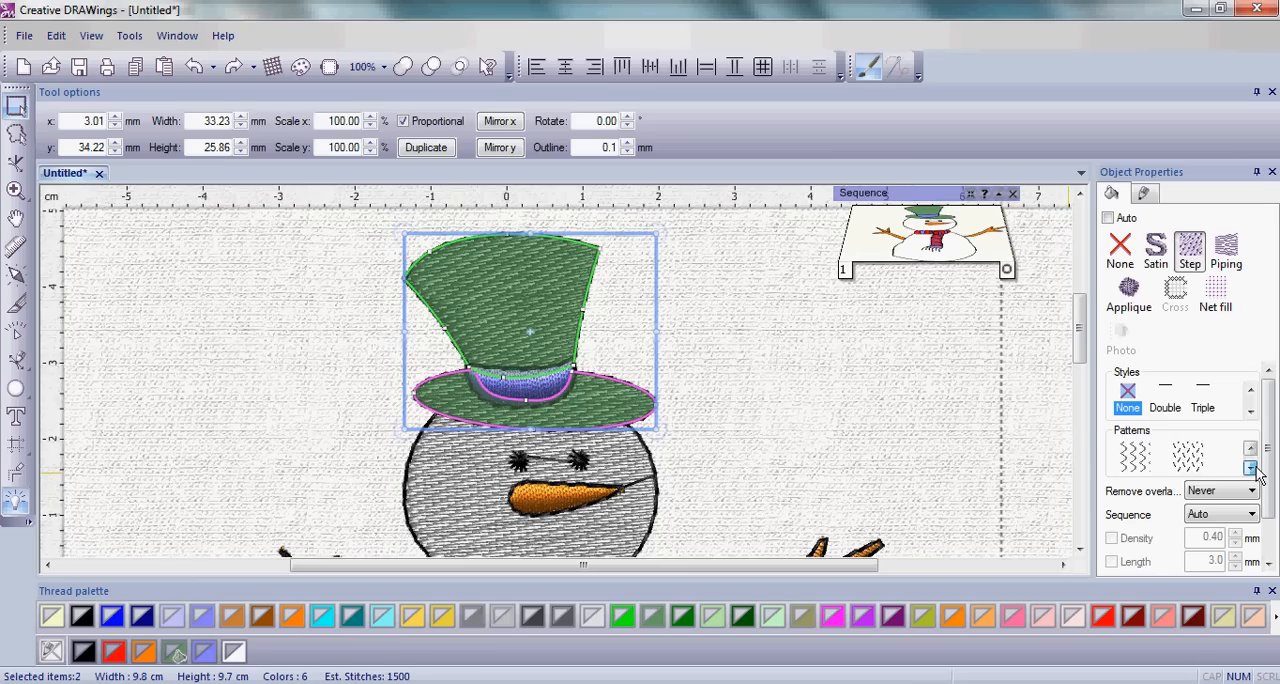
# Apply the crosshatched rhomb pattern to the step fill of the hat's crown and brim.
pyautogui.click(1251, 468)
pyautogui.click(1251, 468)
pyautogui.click(1251, 468)
pyautogui.click(1251, 468)
pyautogui.click(1251, 468)
pyautogui.click(1251, 468)
pyautogui.click(1251, 468)
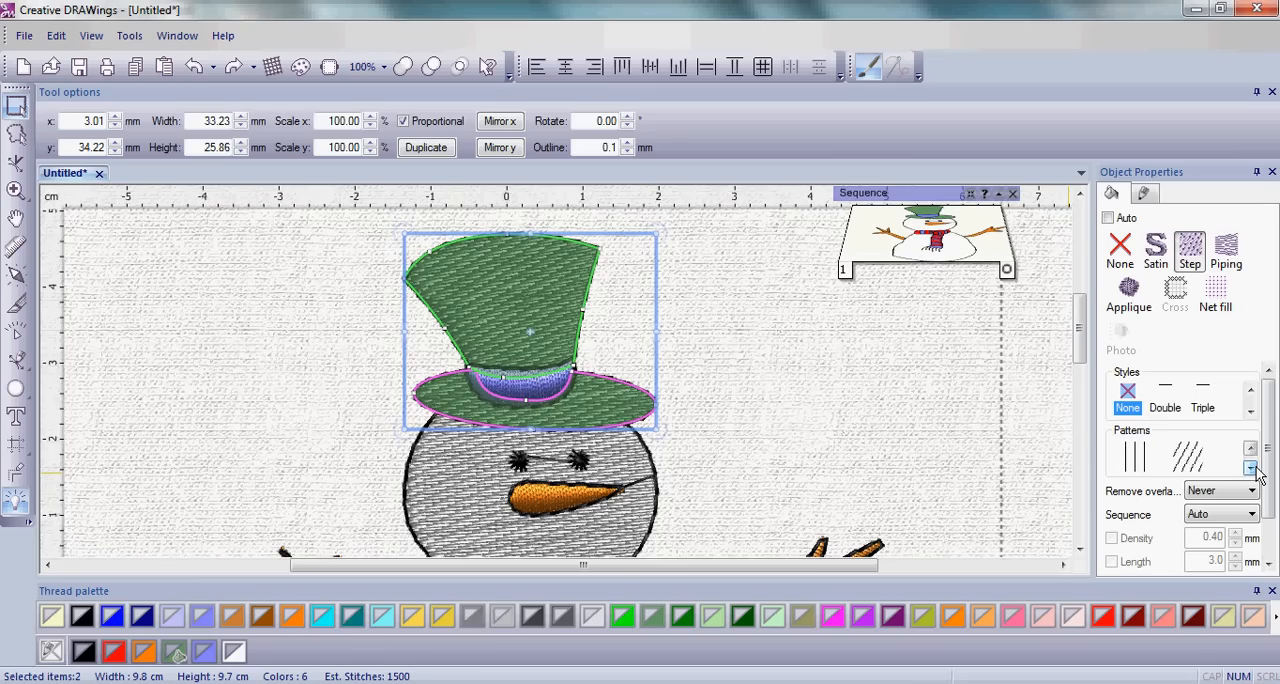
pyautogui.click(1251, 468)
pyautogui.click(1251, 468)
pyautogui.click(1251, 468)
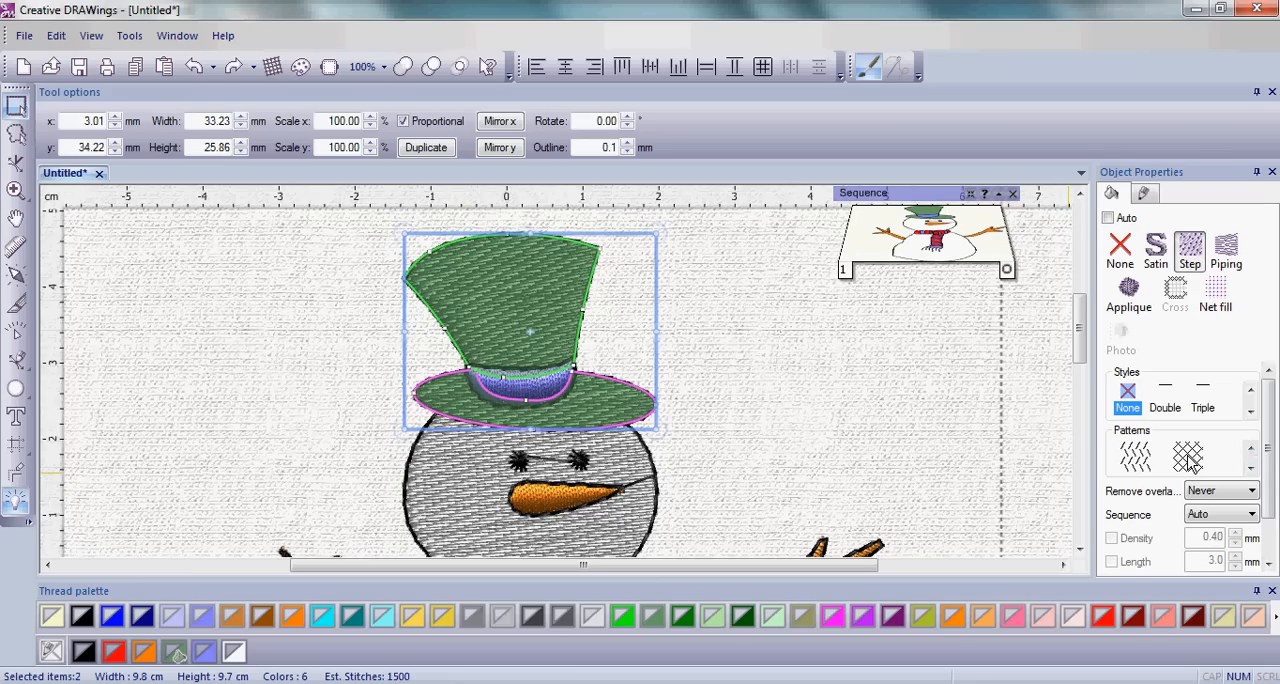
pyautogui.click(1251, 468)
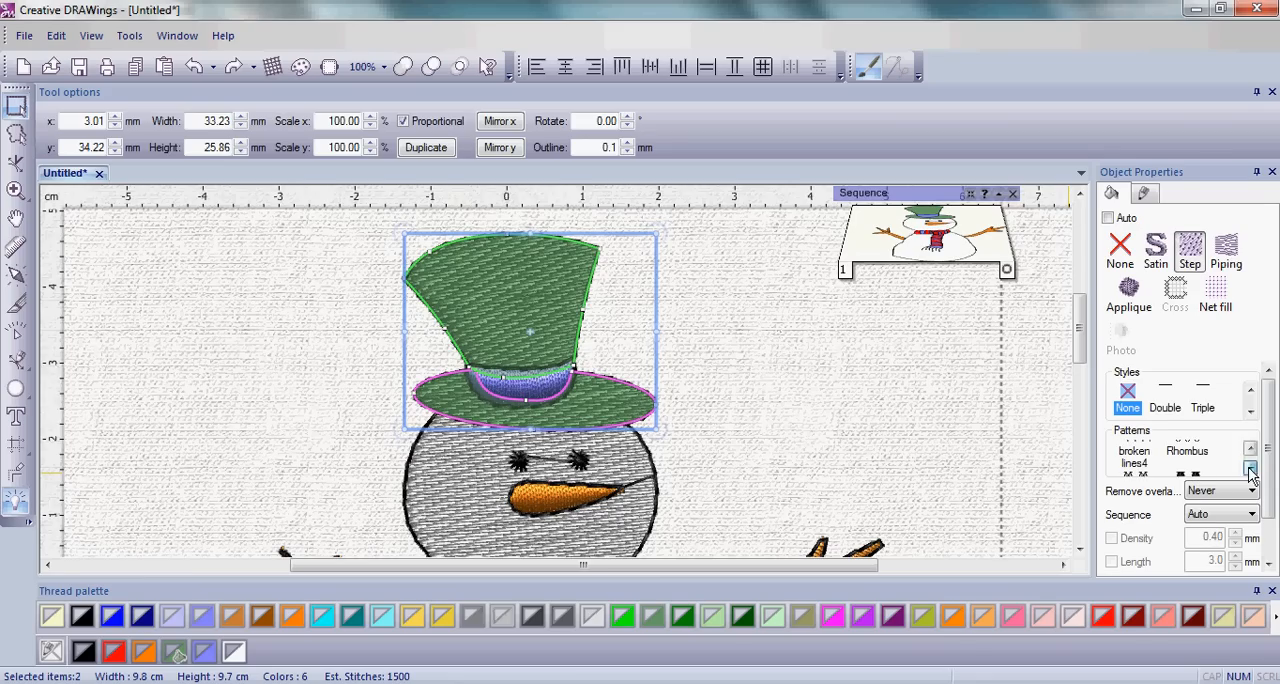
pyautogui.click(1189, 448)
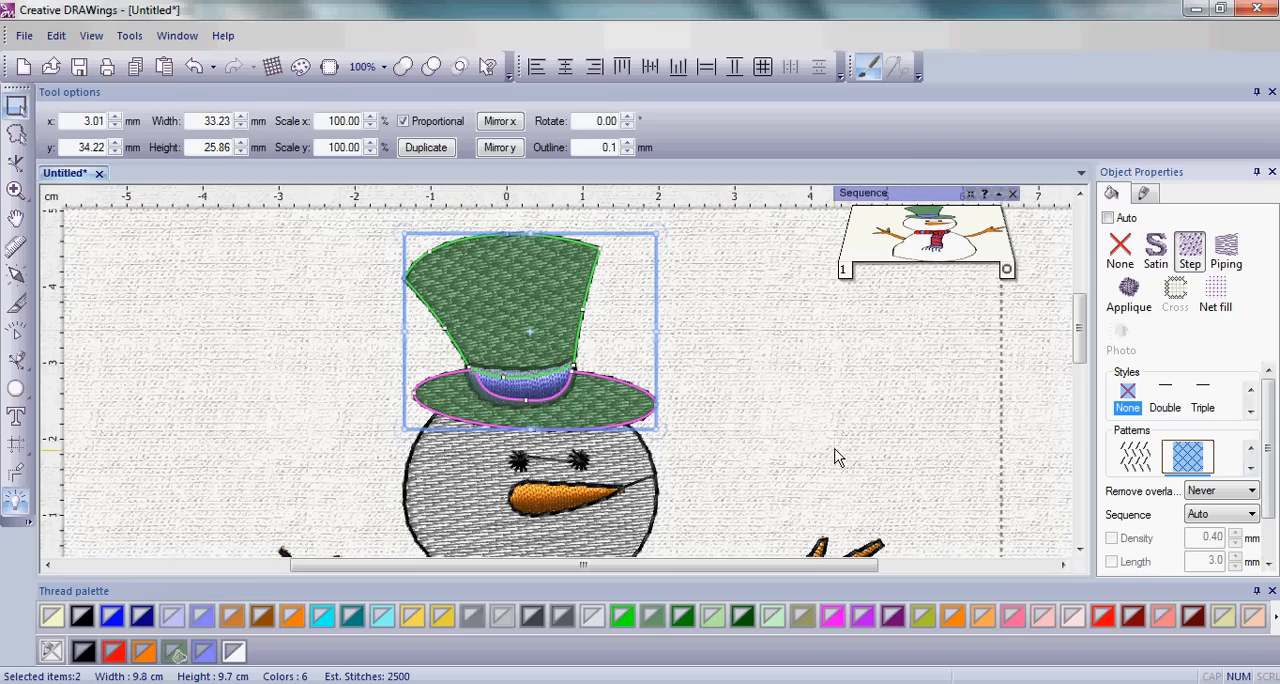
pyautogui.click(812, 424)
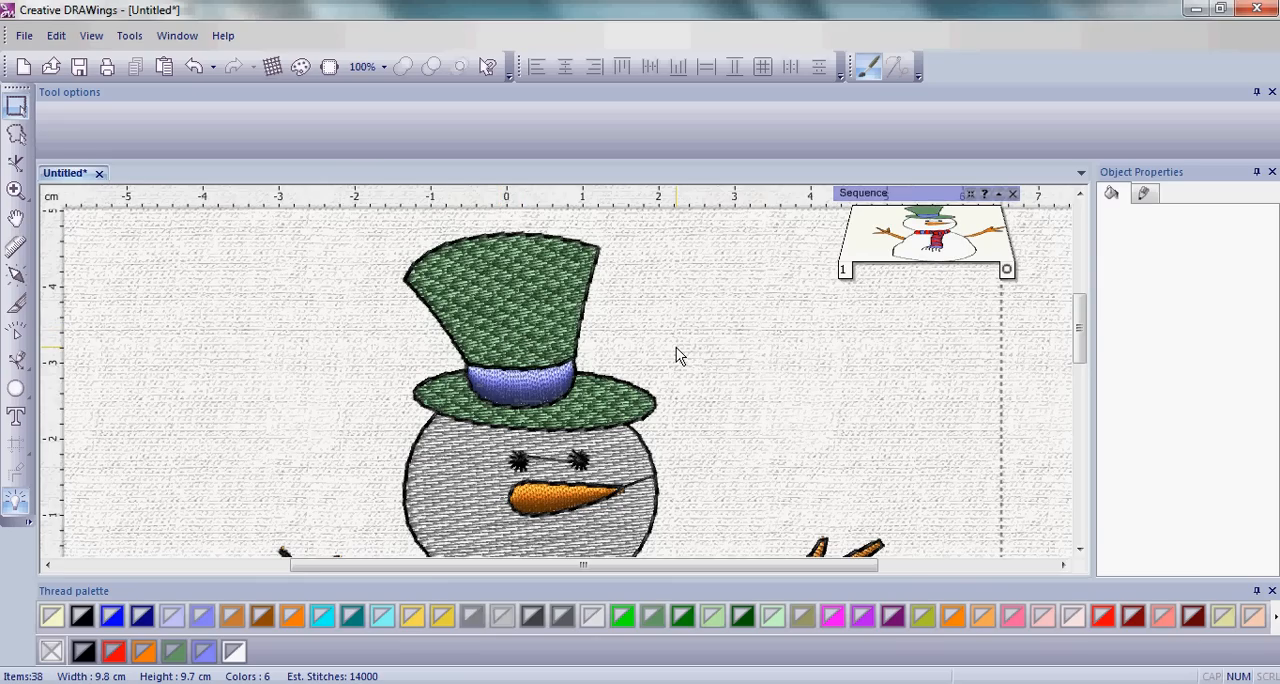
# Change the fill stitch of the blue hat band to Piping.
pyautogui.click(519, 386)
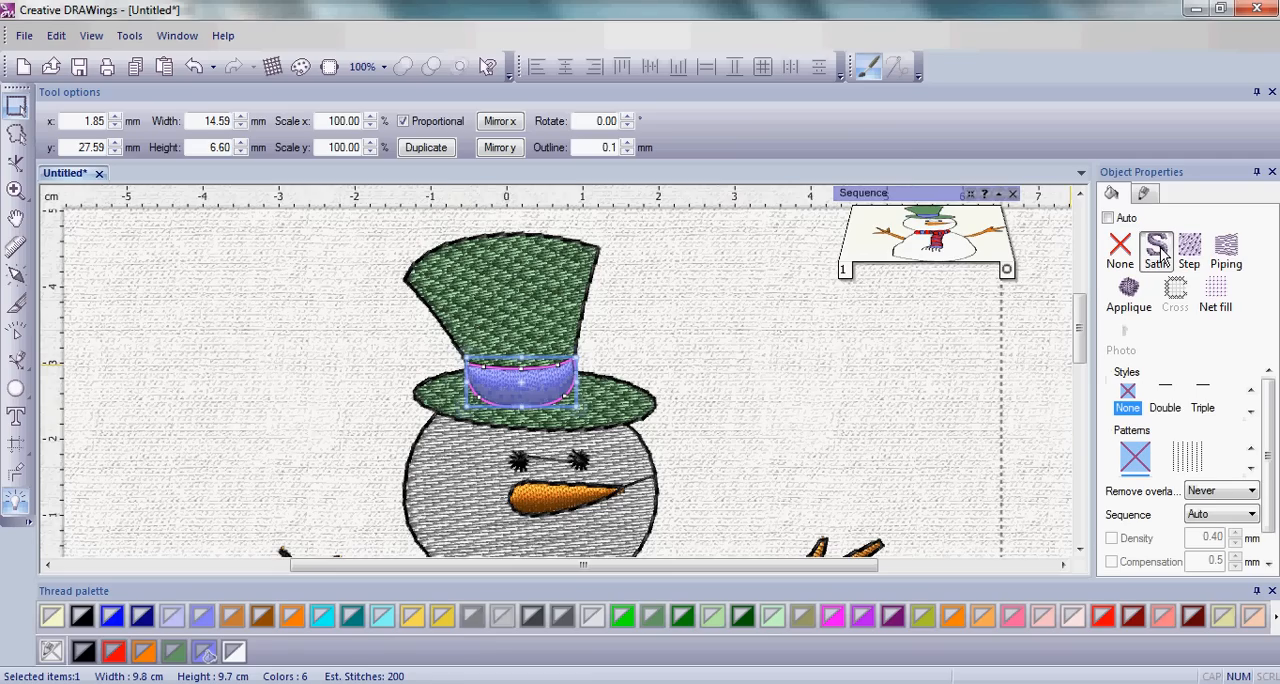
pyautogui.click(1228, 252)
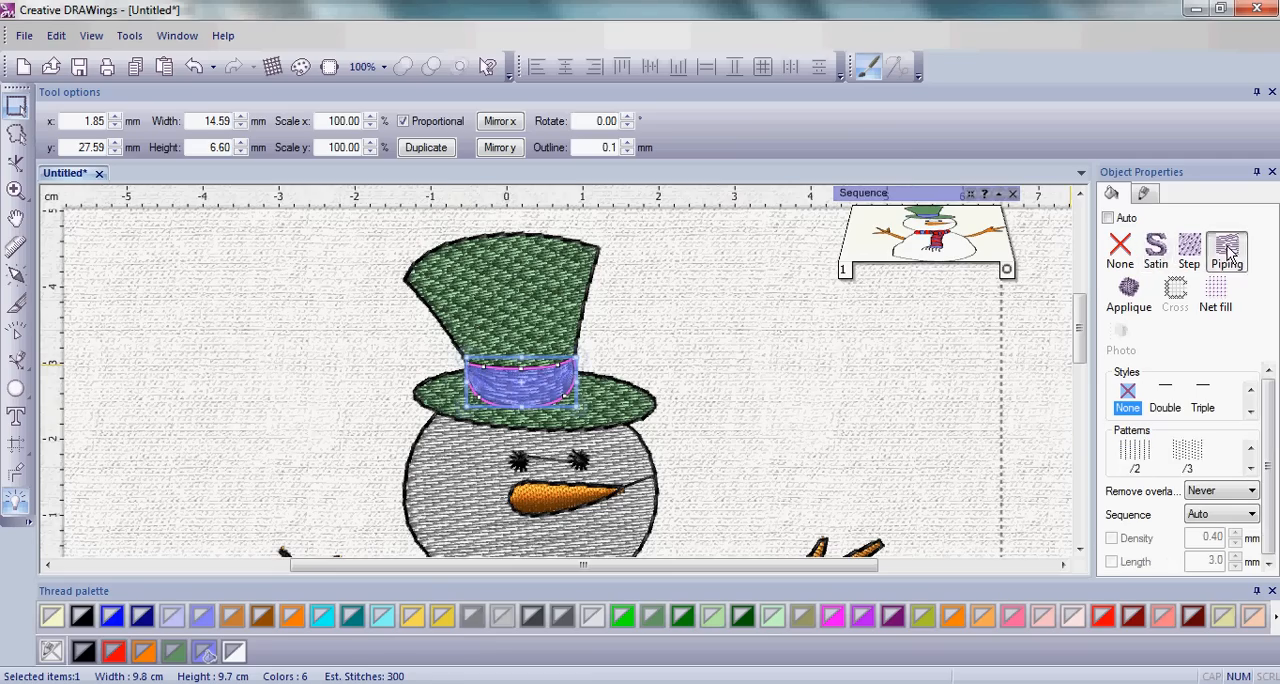
pyautogui.click(678, 343)
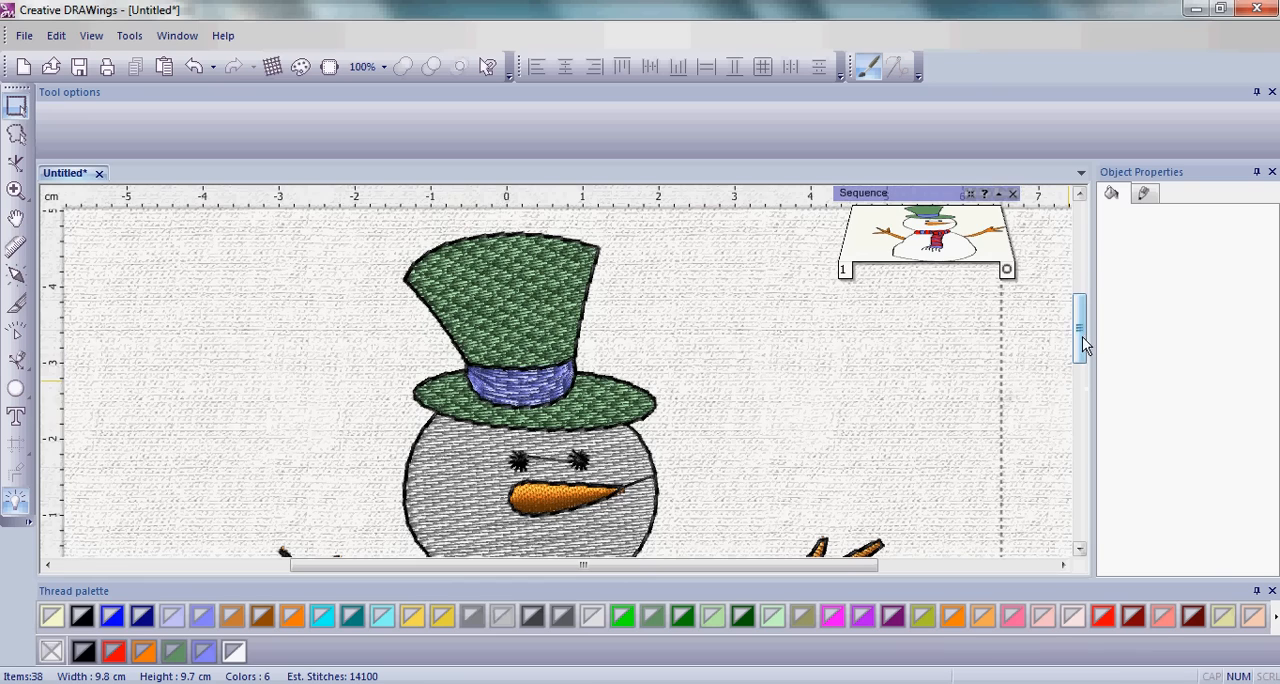
# Apply the Polygons1 pattern to the step fill of the snowman's head and body together.
pyautogui.moveTo(1082, 337); pyautogui.dragTo(1094, 390)
pyautogui.scroll(2, 476, 468)
pyautogui.scroll(-3, 476, 466)
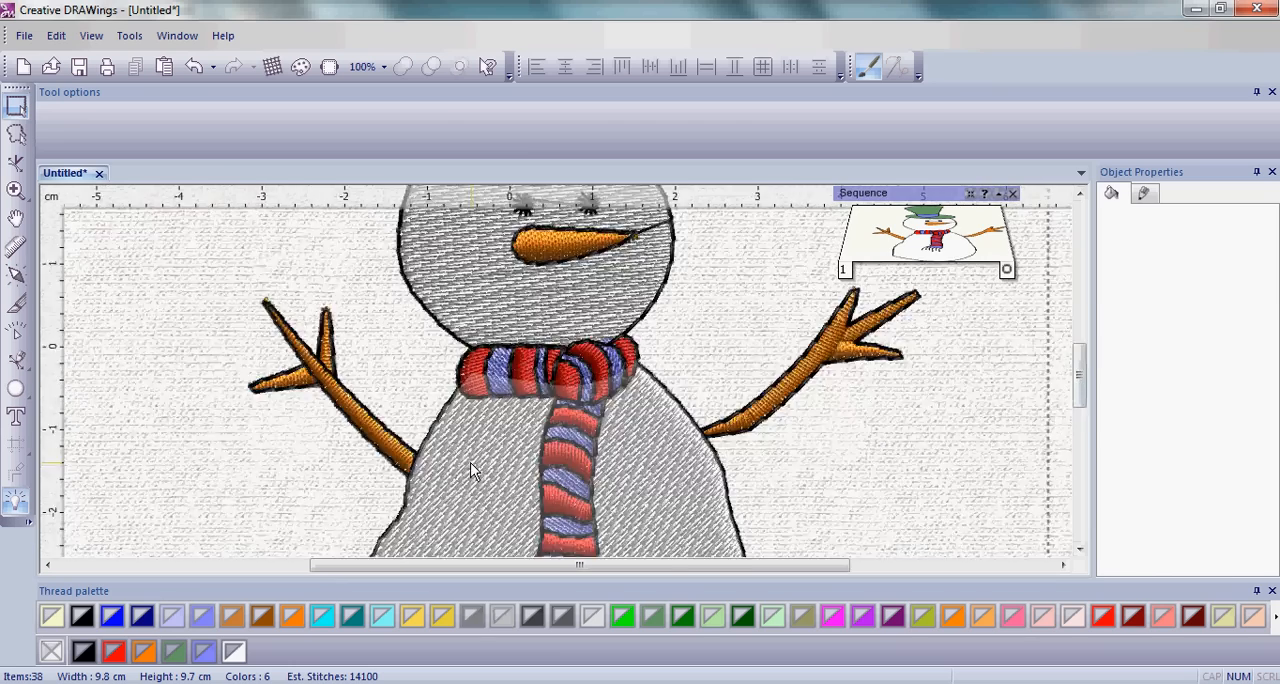
pyautogui.scroll(-2, 475, 470)
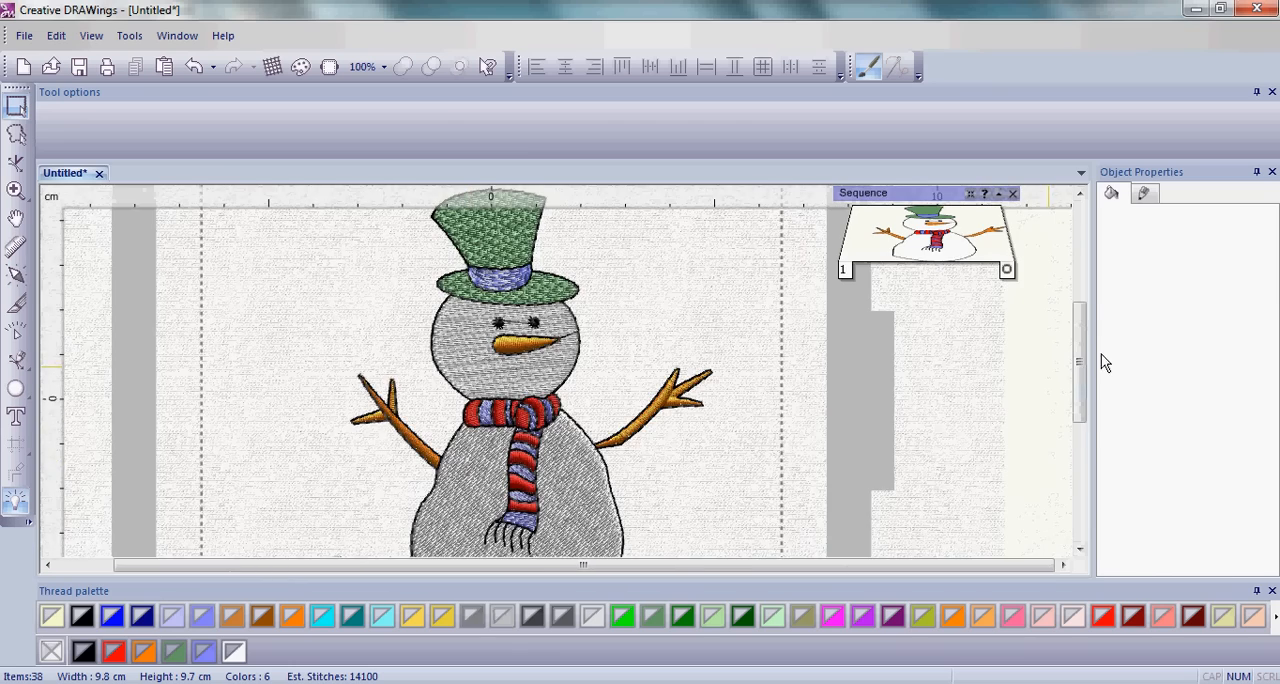
pyautogui.moveTo(1076, 382); pyautogui.dragTo(1079, 400)
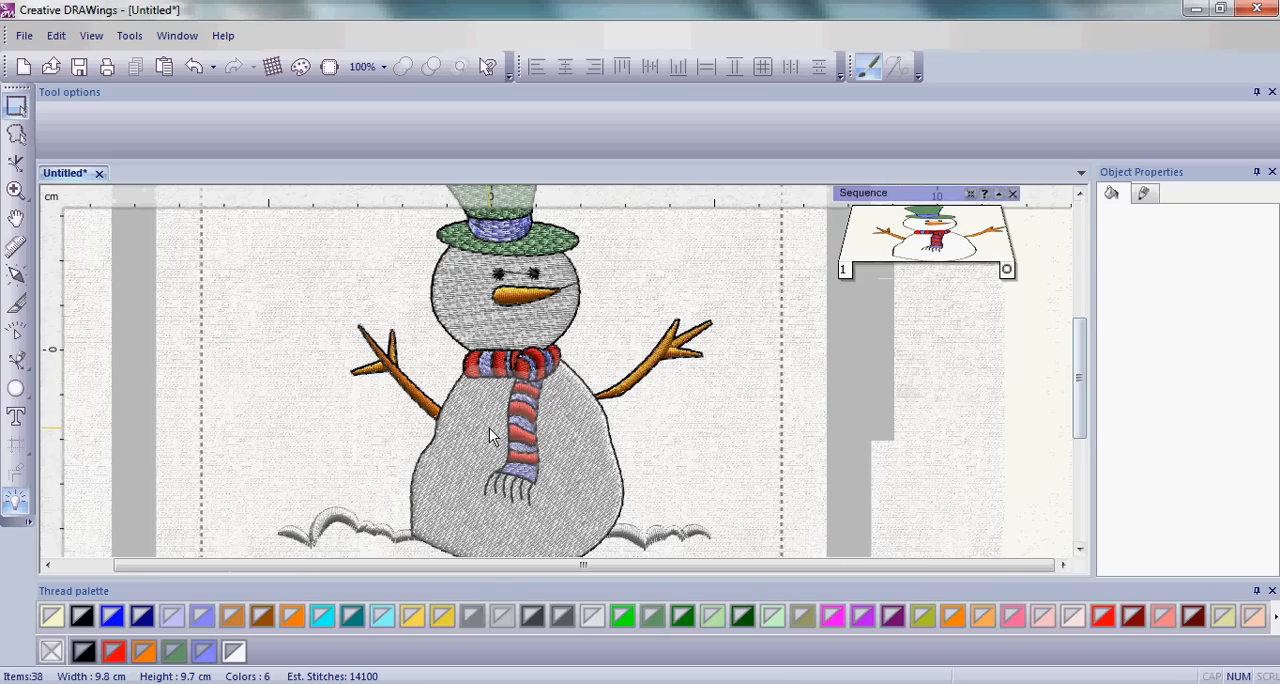
pyautogui.click(489, 323)
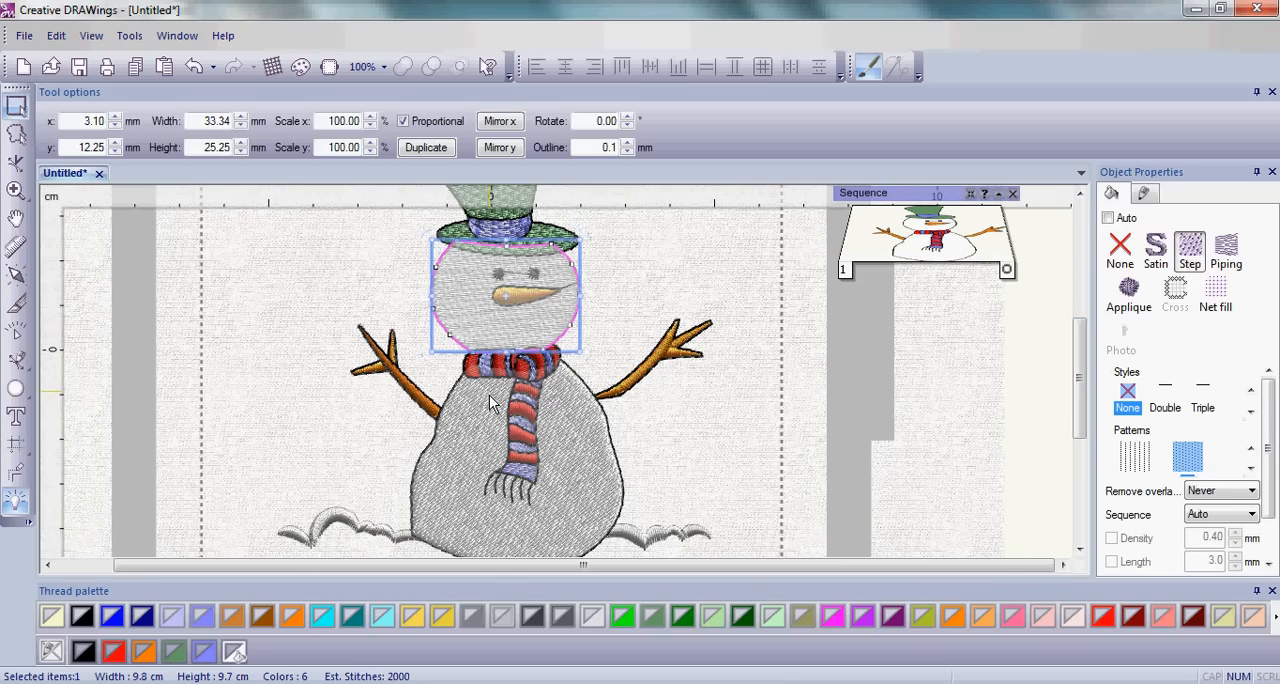
pyautogui.keyDown('shift'); pyautogui.click(472, 445); pyautogui.keyUp('shift')
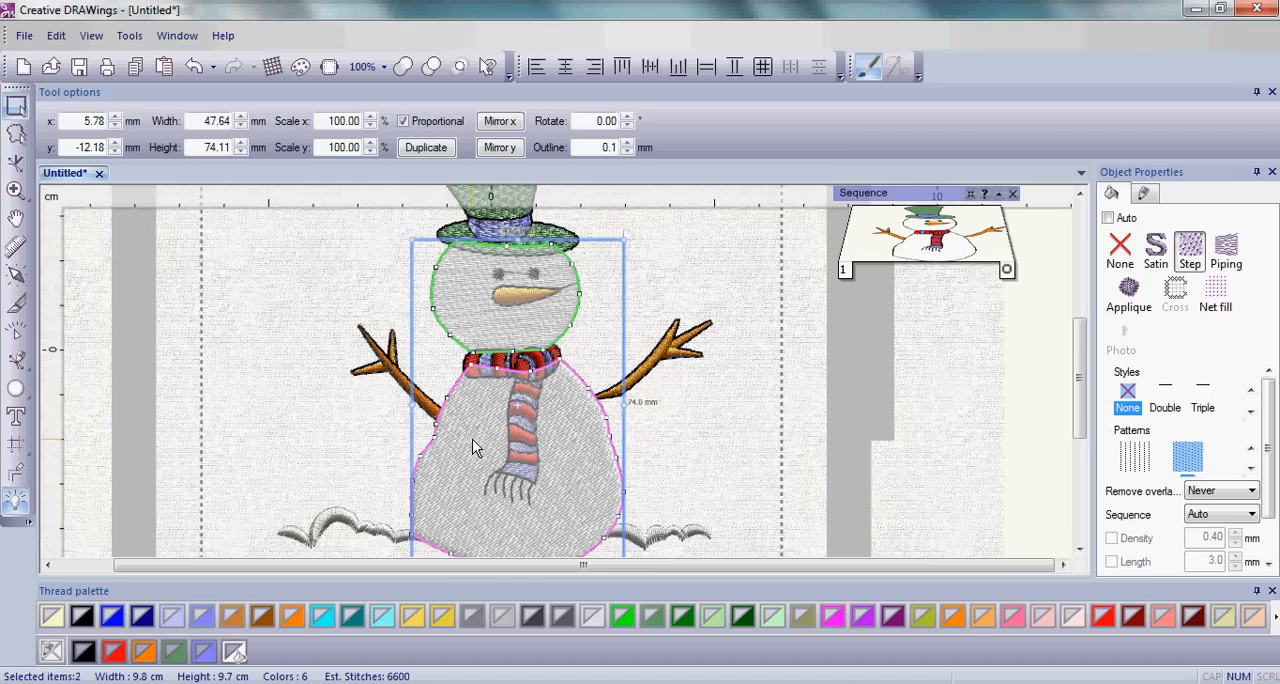
pyautogui.click(1251, 468)
pyautogui.click(1251, 468)
pyautogui.click(1251, 468)
pyautogui.click(1251, 468)
pyautogui.click(1251, 468)
pyautogui.click(1251, 468)
pyautogui.click(1251, 468)
pyautogui.click(1251, 468)
pyautogui.click(1251, 468)
pyautogui.click(1251, 468)
pyautogui.click(1251, 468)
pyautogui.click(1251, 468)
pyautogui.click(1251, 468)
pyautogui.click(1251, 468)
pyautogui.click(1251, 468)
pyautogui.click(1251, 468)
pyautogui.click(1251, 468)
pyautogui.click(1251, 468)
pyautogui.click(1251, 468)
pyautogui.click(1251, 468)
pyautogui.click(1251, 468)
pyautogui.click(1251, 468)
pyautogui.click(1251, 468)
pyautogui.click(1251, 468)
pyautogui.click(1251, 468)
pyautogui.click(1251, 468)
pyautogui.click(1251, 468)
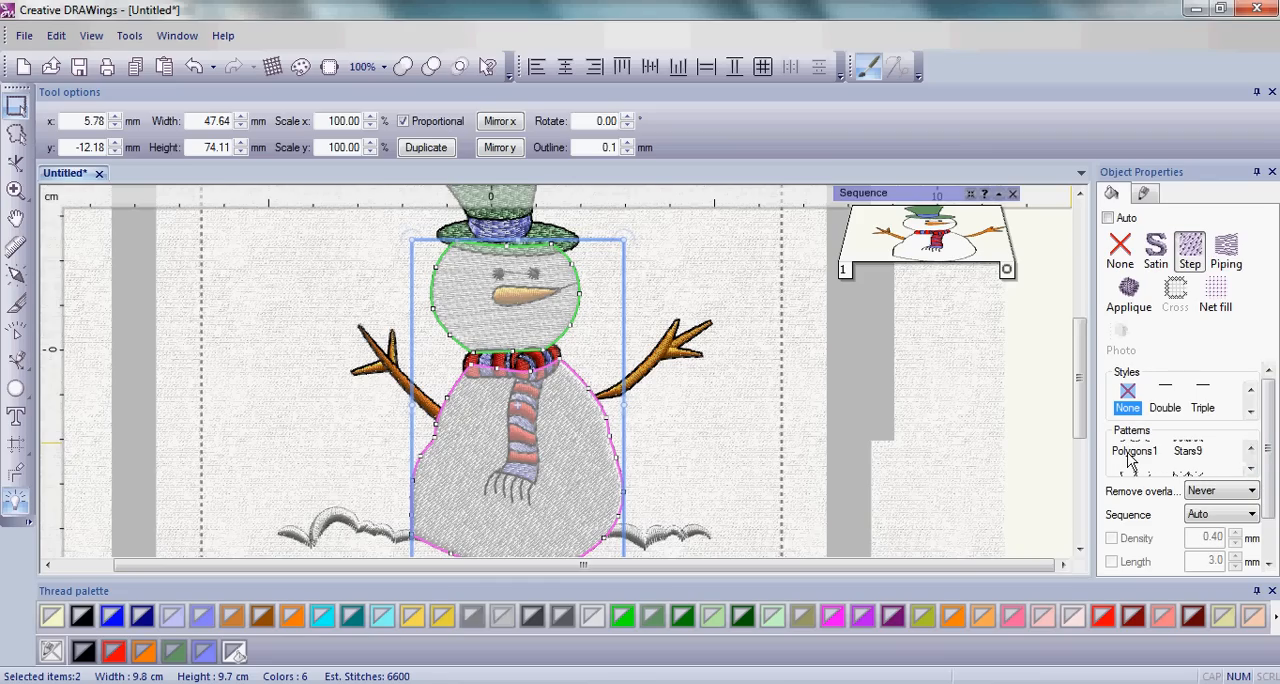
pyautogui.click(1251, 449)
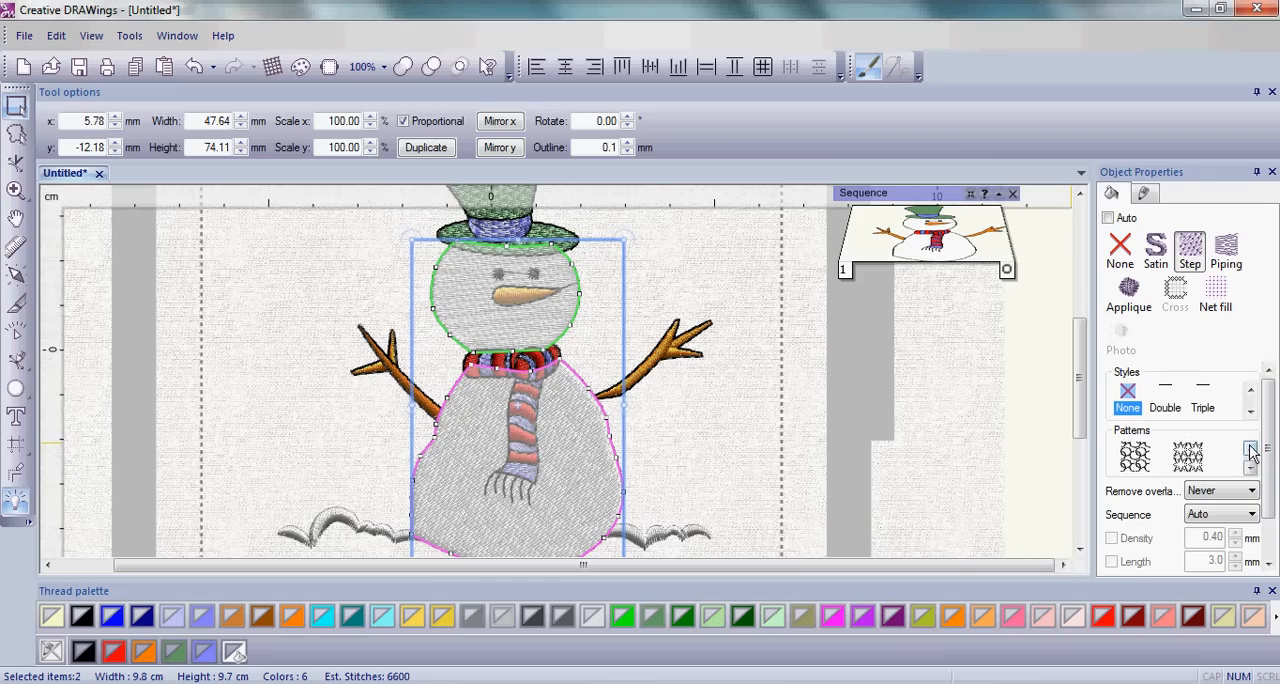
pyautogui.click(1135, 459)
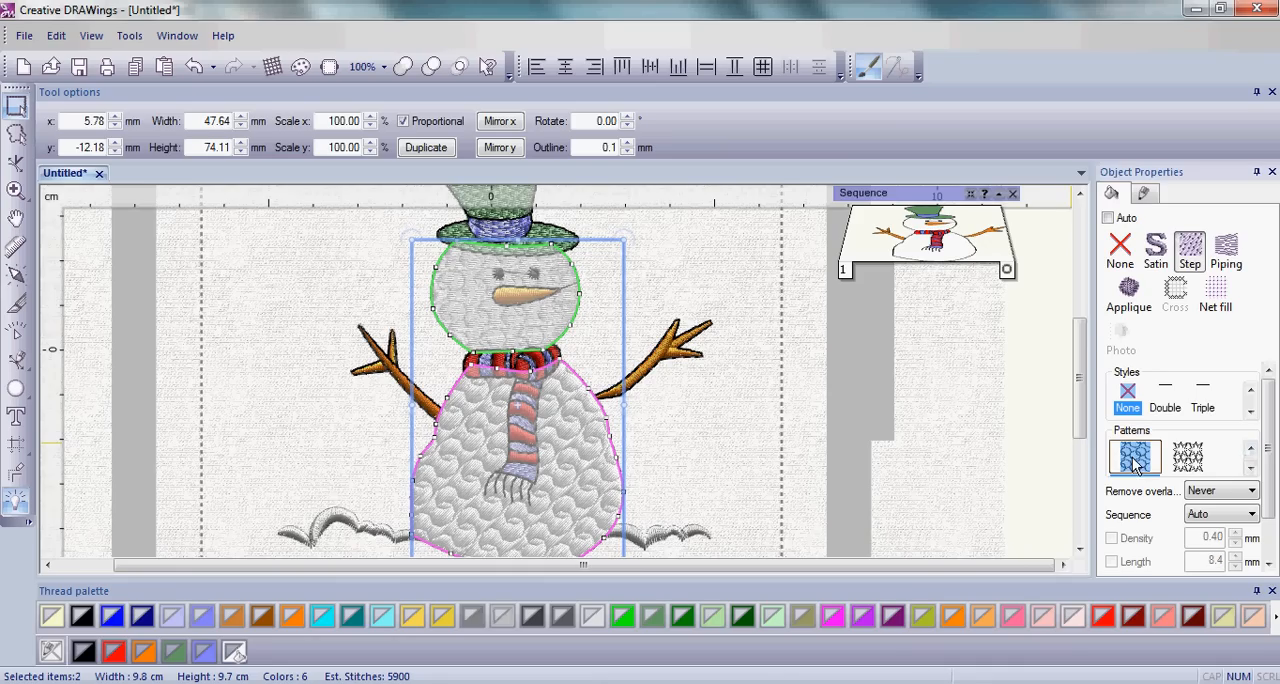
pyautogui.click(646, 449)
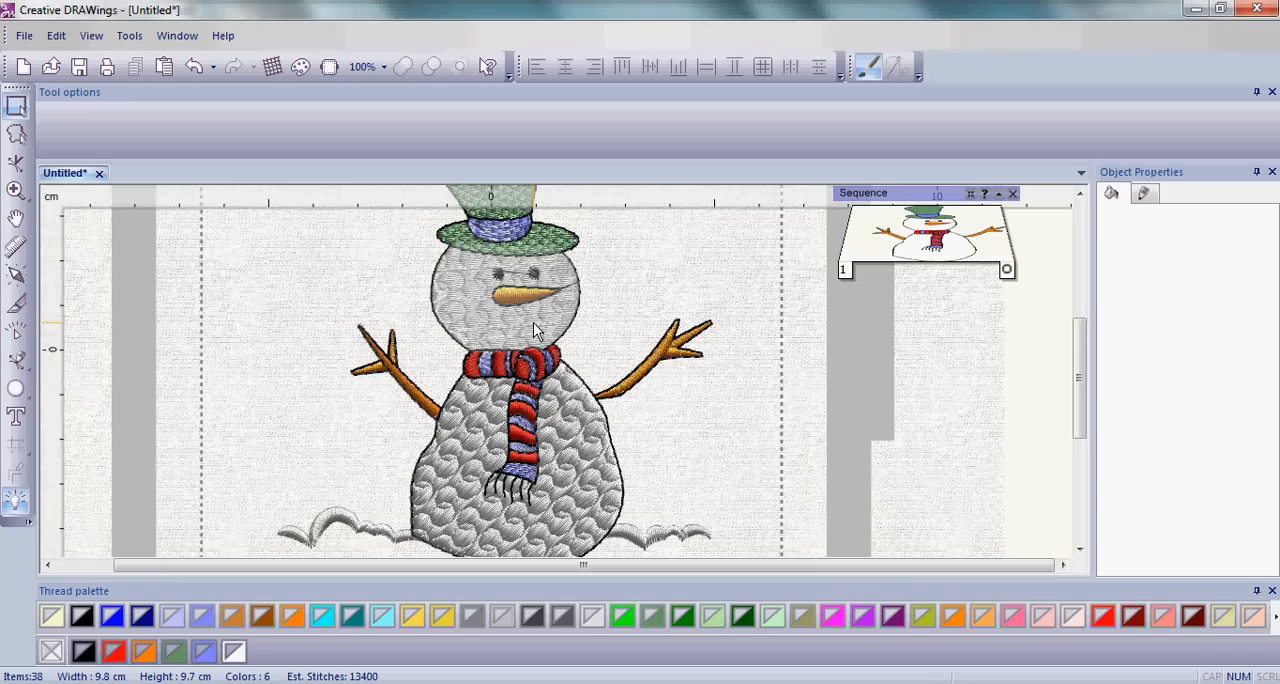
# Set the head's stitch direction with a diagonal line from between the eyes down to the lower left of the face.
pyautogui.click(473, 320)
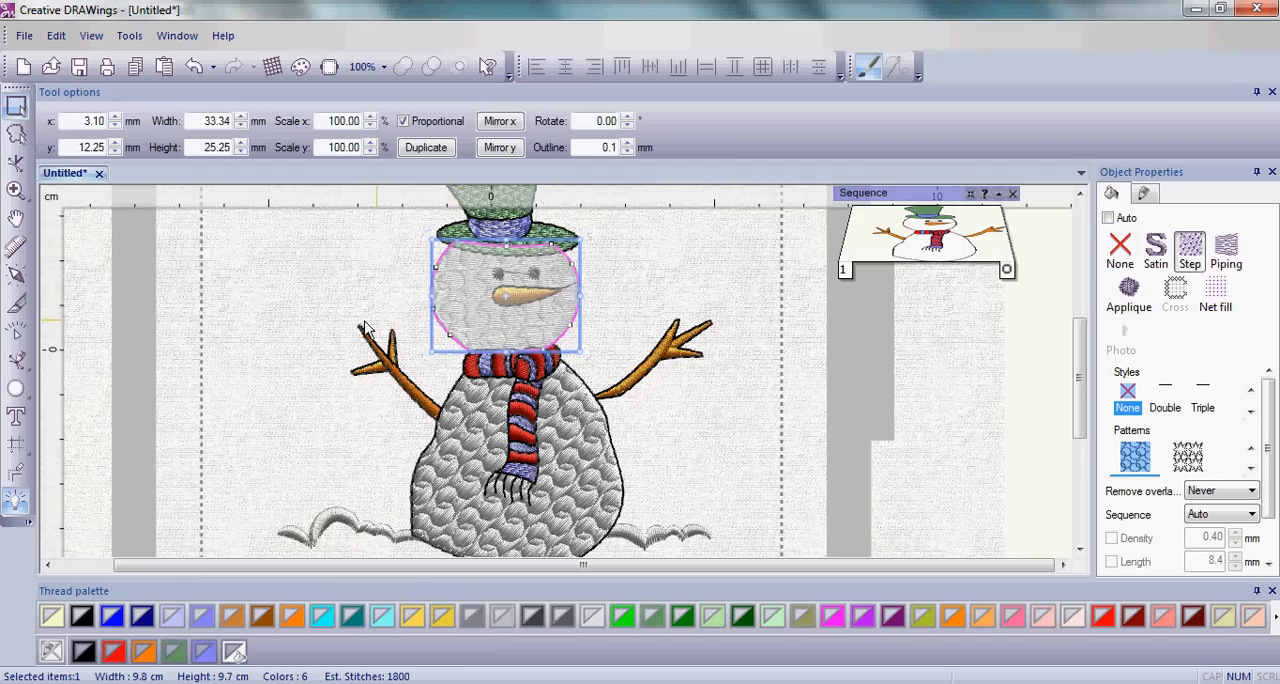
pyautogui.click(16, 278)
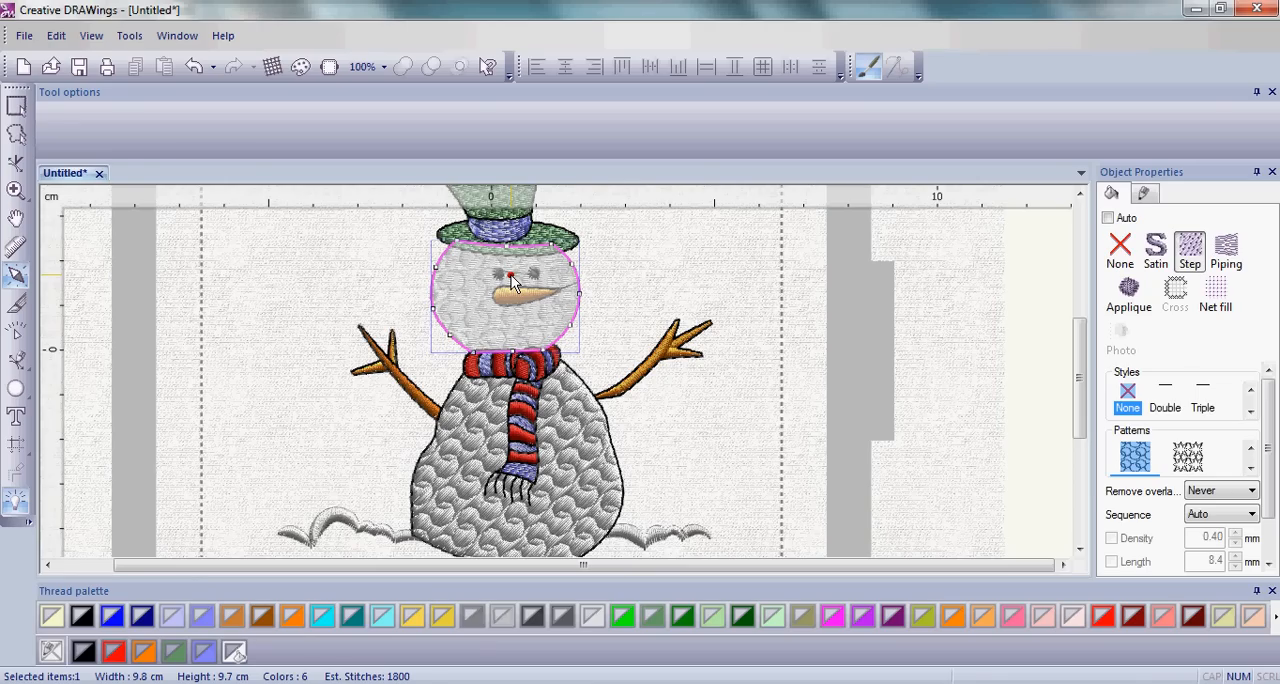
pyautogui.moveTo(510, 277); pyautogui.dragTo(477, 327)
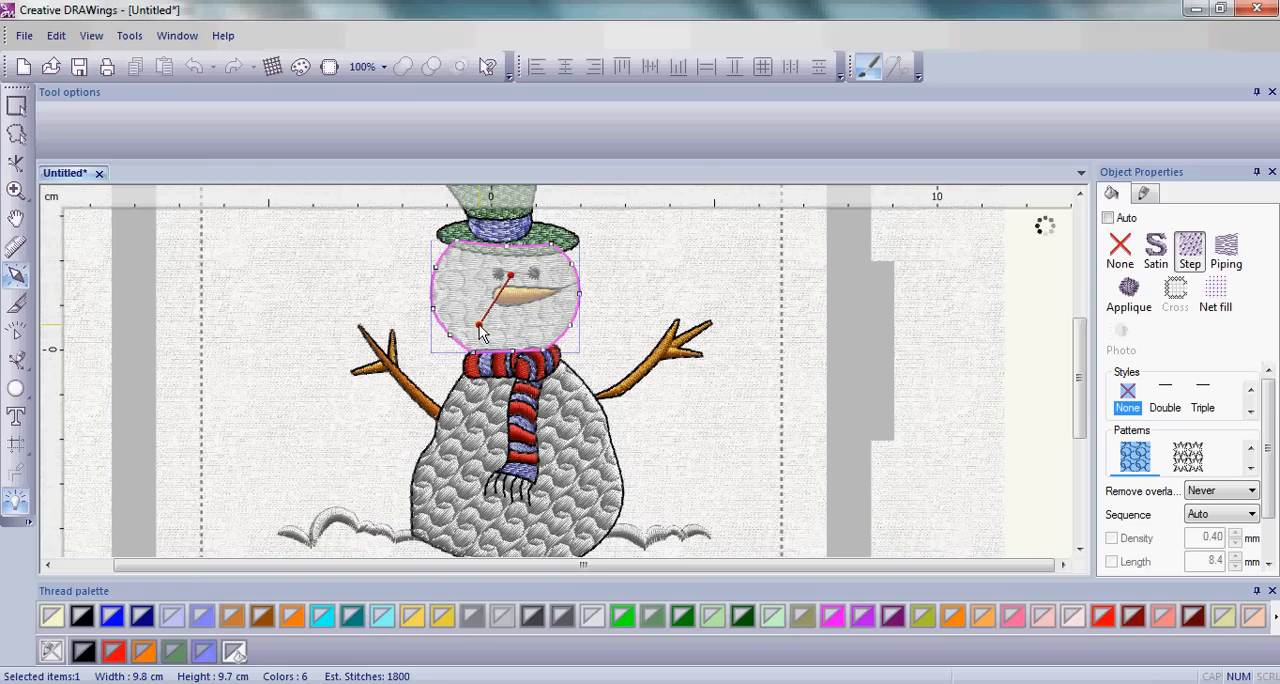
pyautogui.click(481, 327)
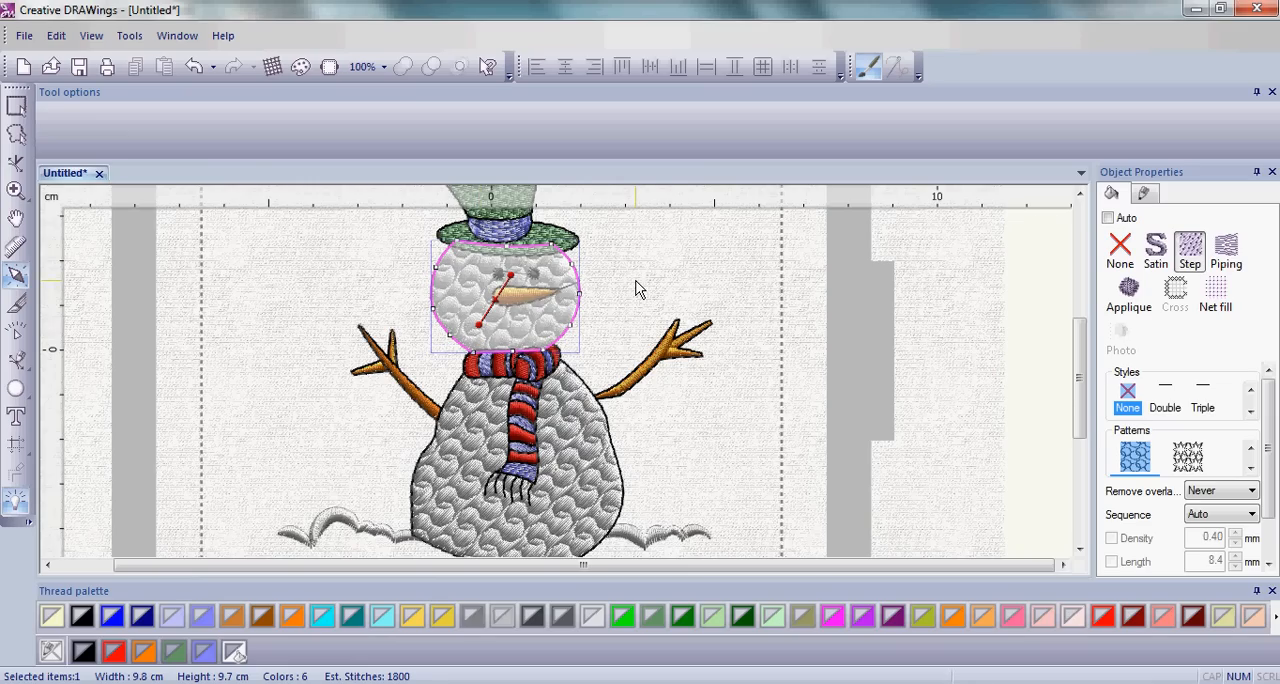
pyautogui.press('Escape')
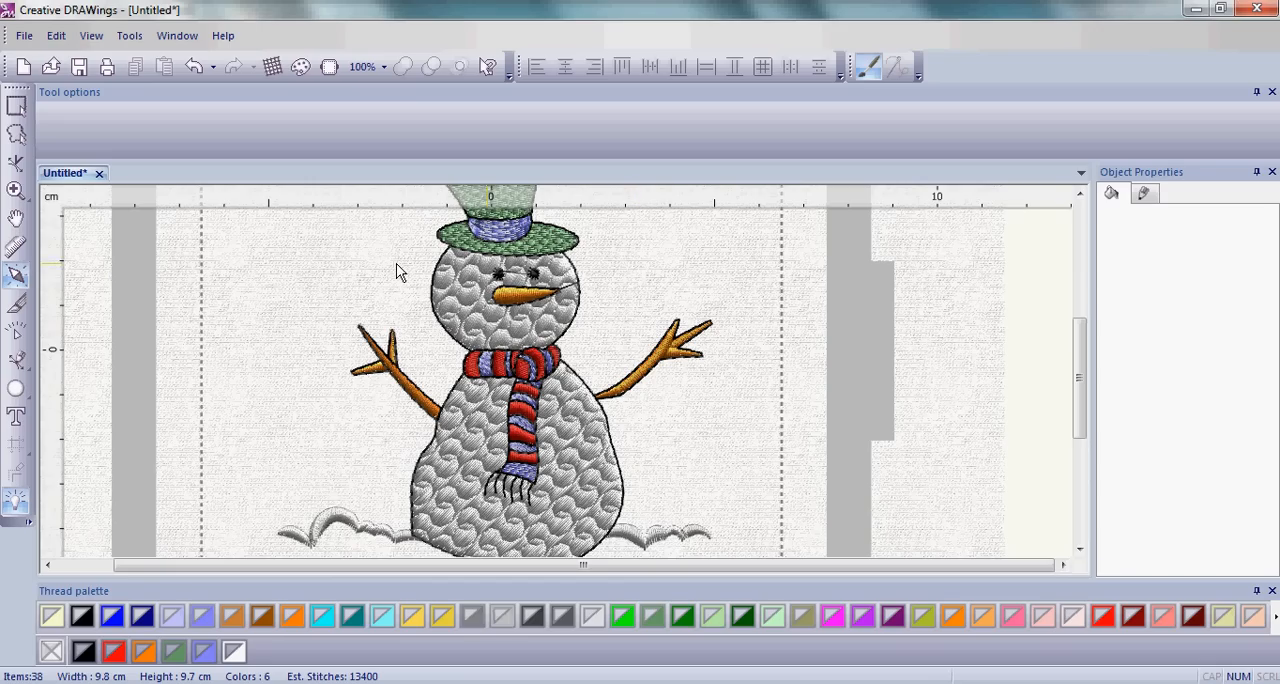
pyautogui.click(20, 276)
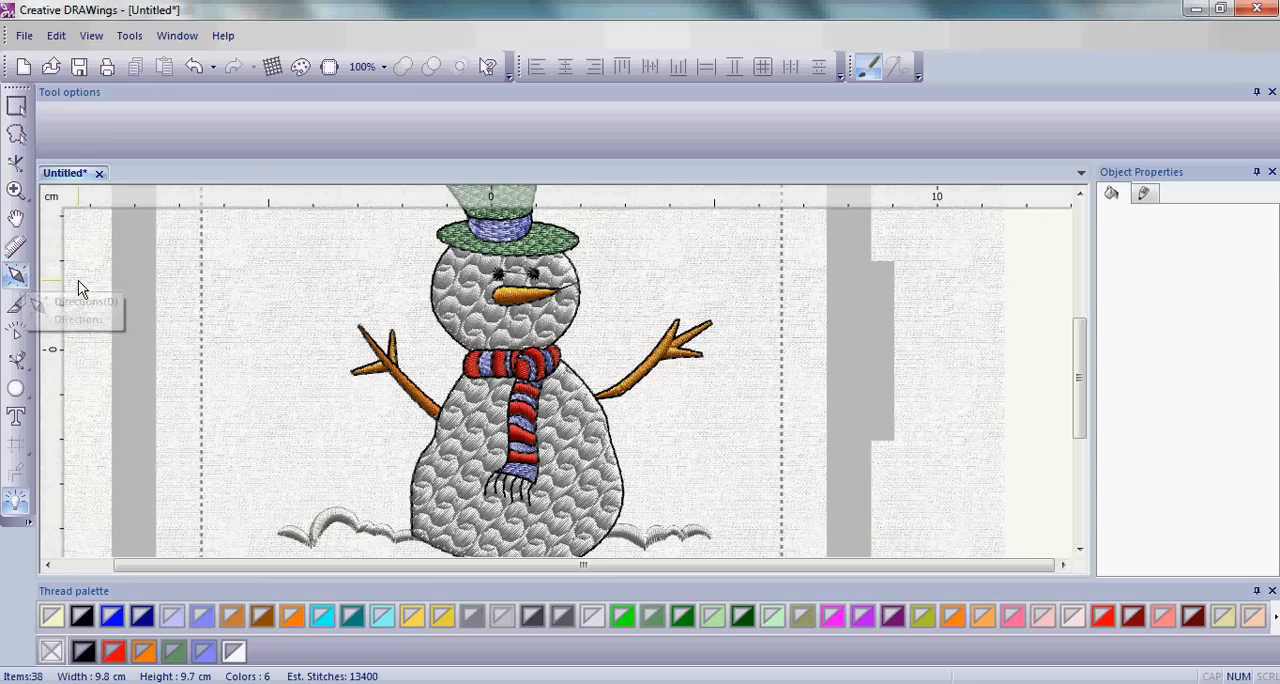
pyautogui.click(18, 110)
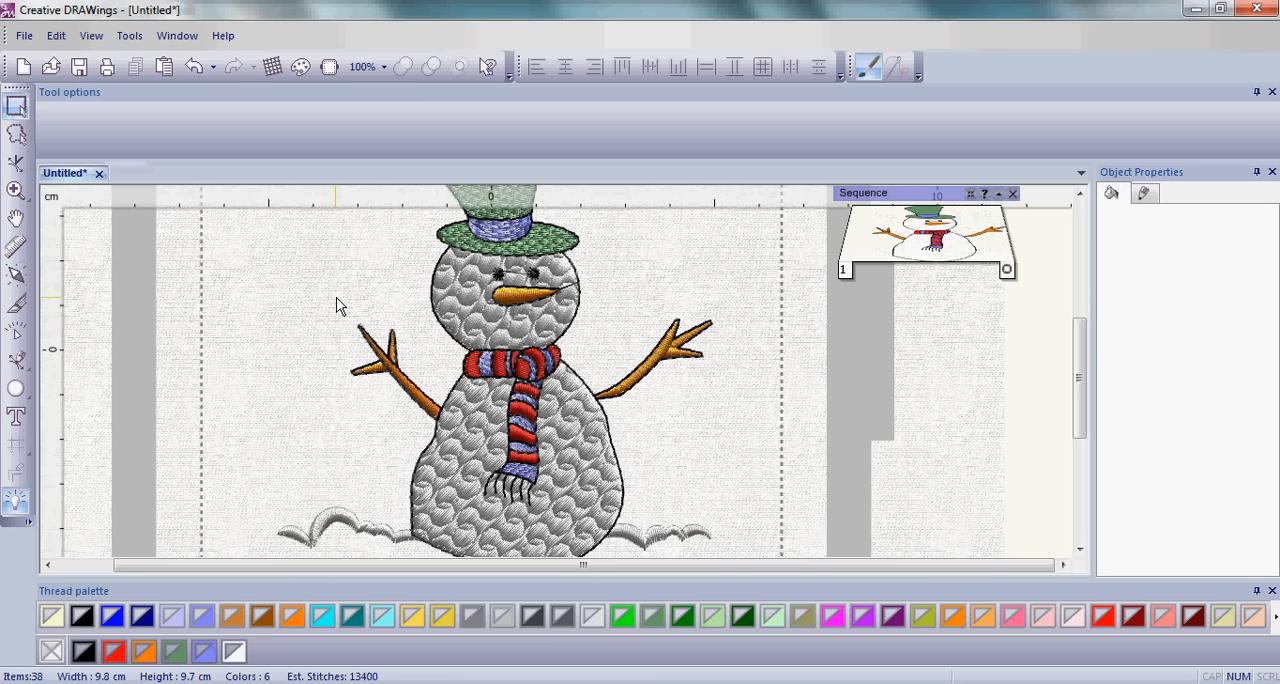
# Break the combined pair of eyes apart so each eye is a separate object.
pyautogui.scroll(3, 500, 310)
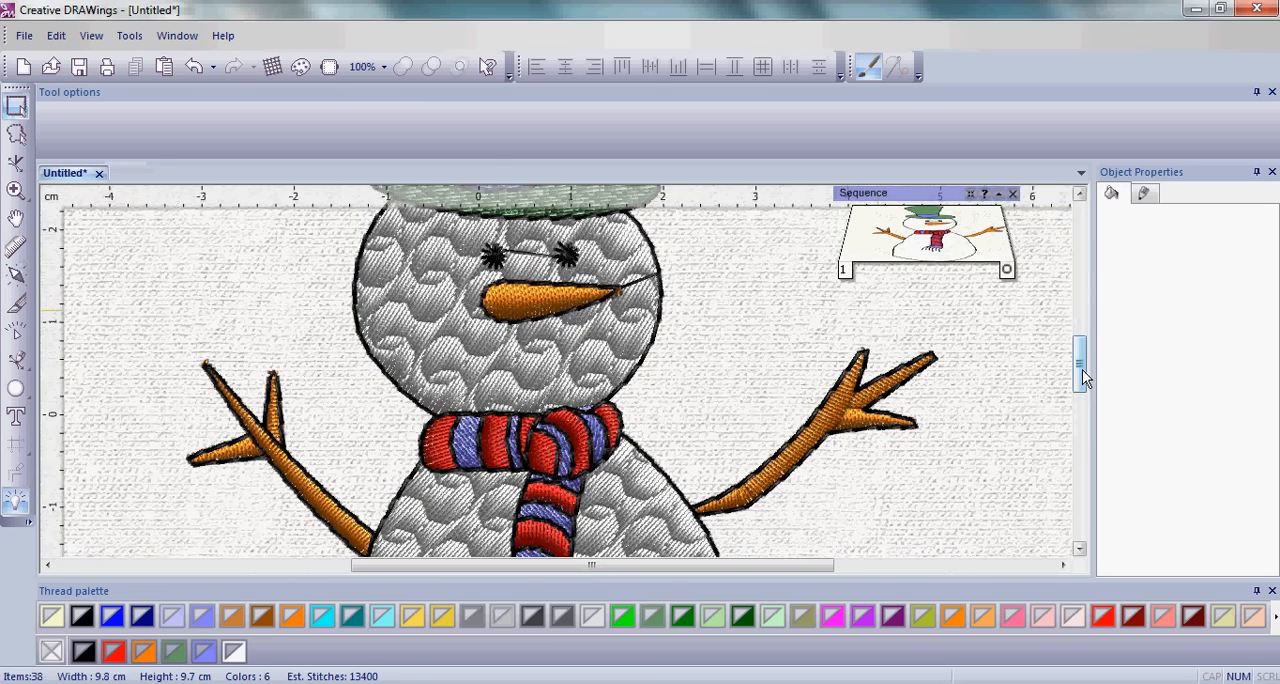
pyautogui.moveTo(1082, 378); pyautogui.dragTo(1080, 368)
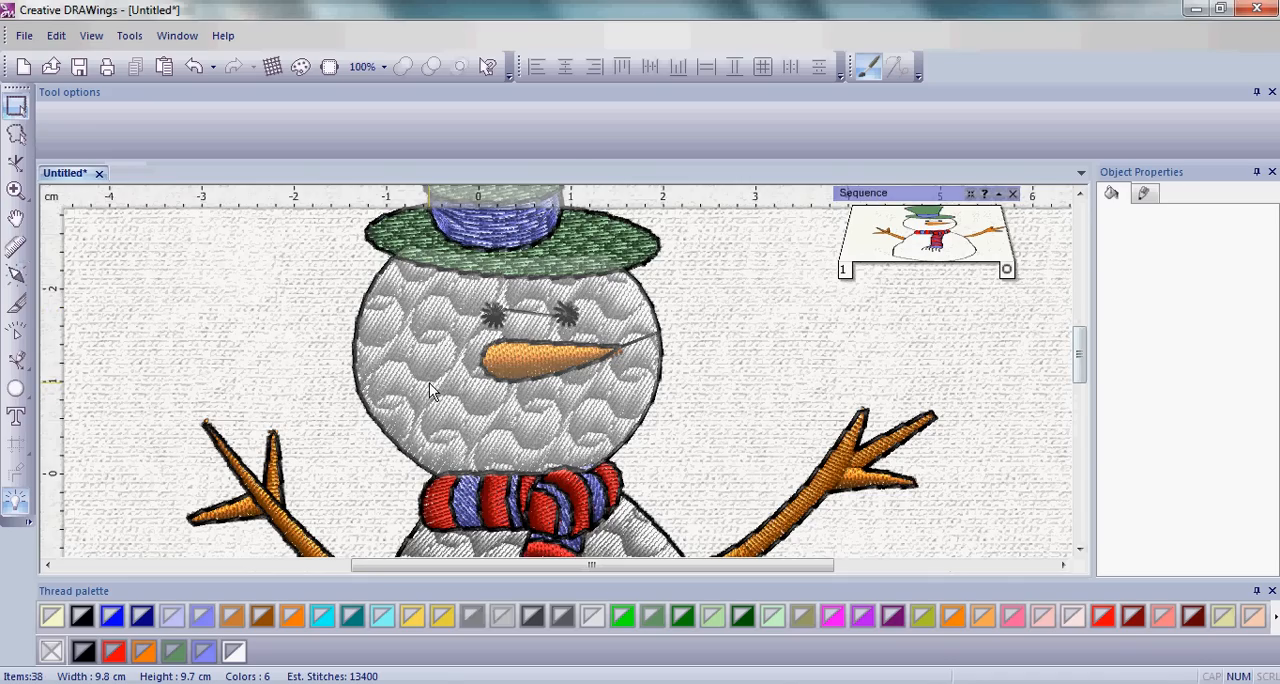
pyautogui.click(493, 315)
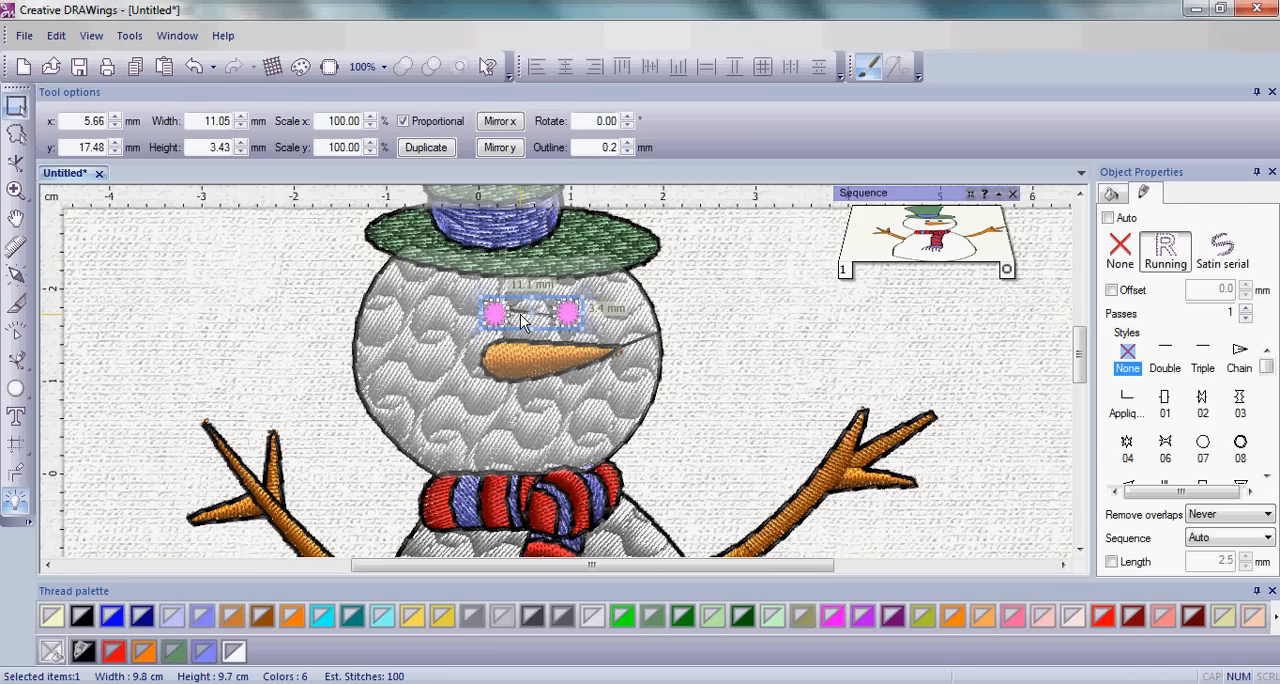
pyautogui.rightClick(520, 320)
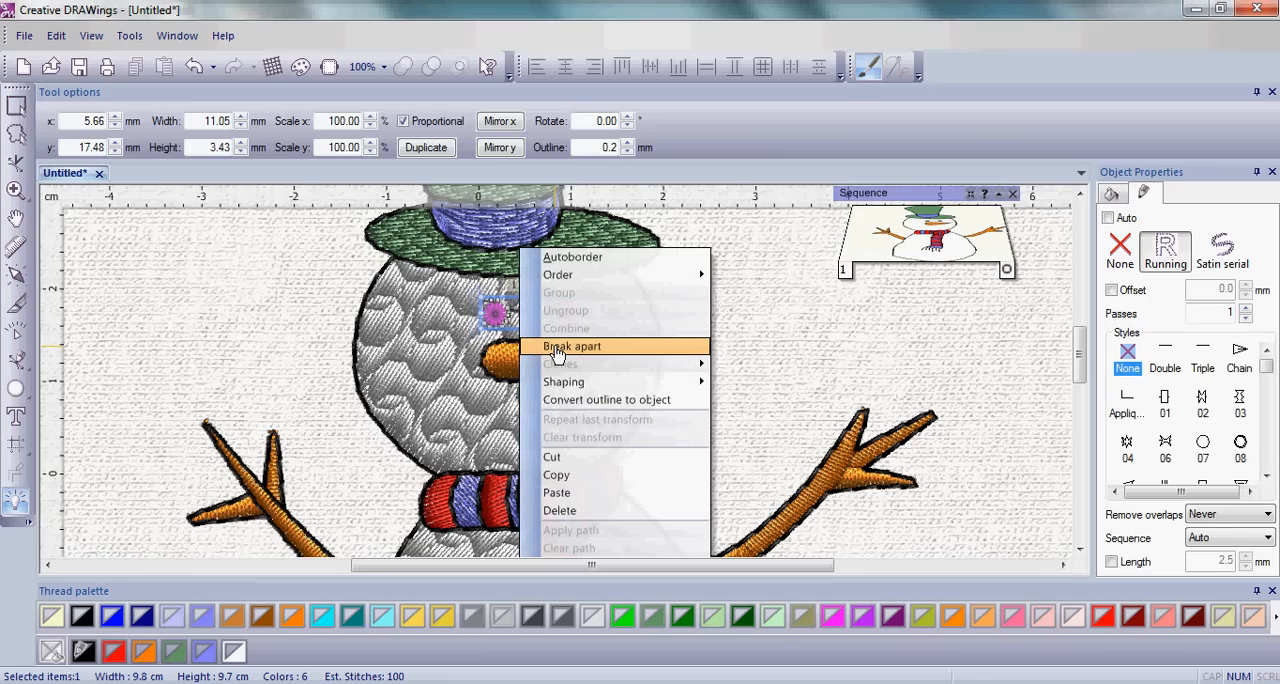
pyautogui.click(557, 349)
pyautogui.click(737, 349)
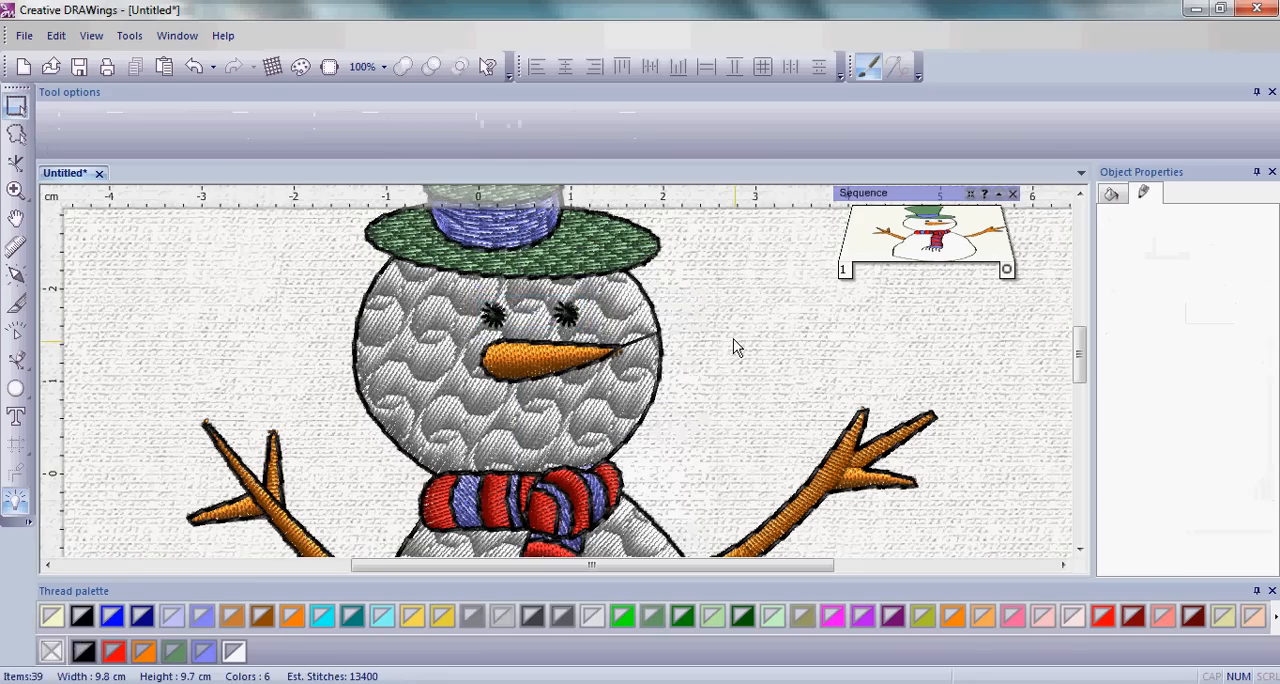
pyautogui.click(500, 316)
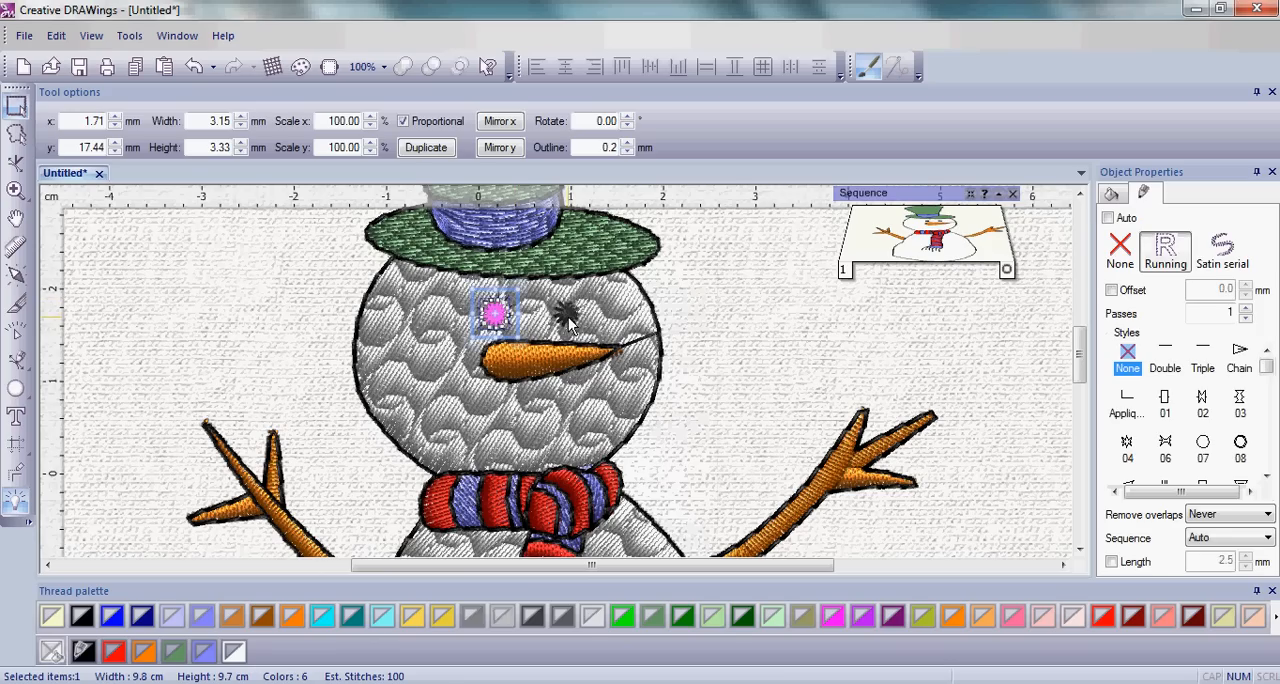
pyautogui.click(567, 320)
# Duplicate the left eye twice to start the mouth, placing copies at about x -3.88, y 8.18 mm and x 0.39, y 6.36 mm.
pyautogui.click(500, 325)
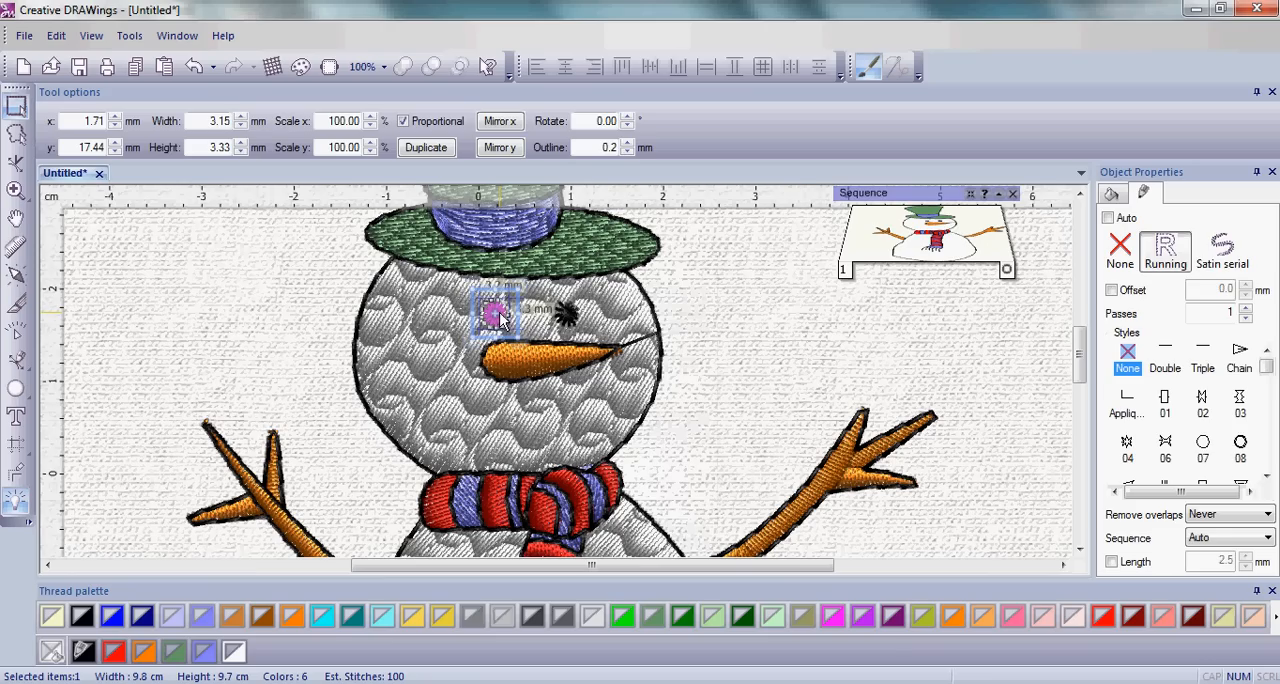
pyautogui.click(427, 148)
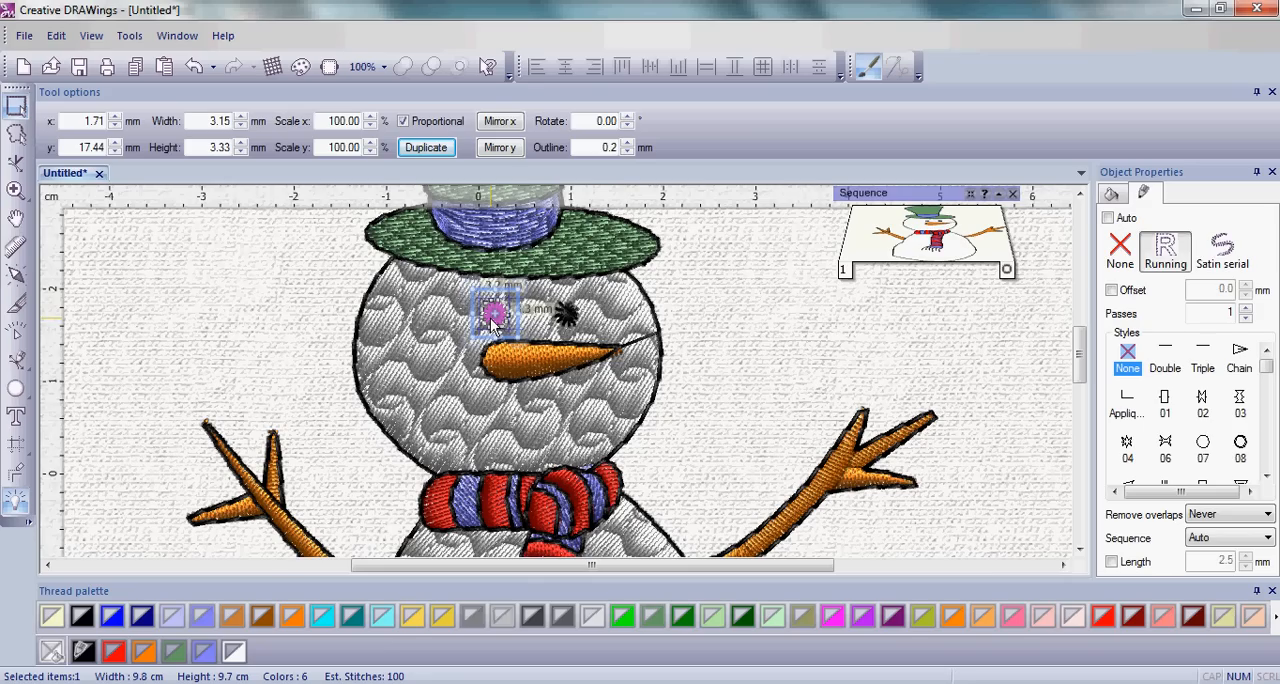
pyautogui.moveTo(493, 325); pyautogui.dragTo(441, 404)
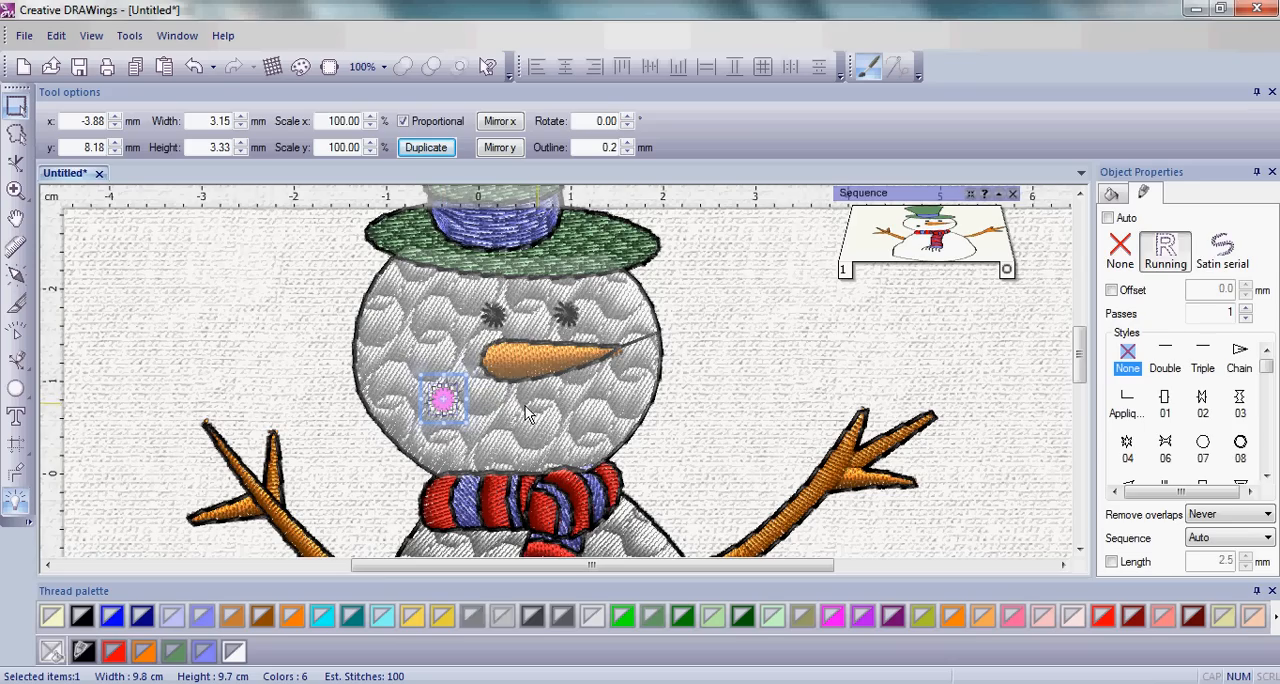
pyautogui.click(419, 147)
pyautogui.moveTo(449, 418); pyautogui.dragTo(483, 424)
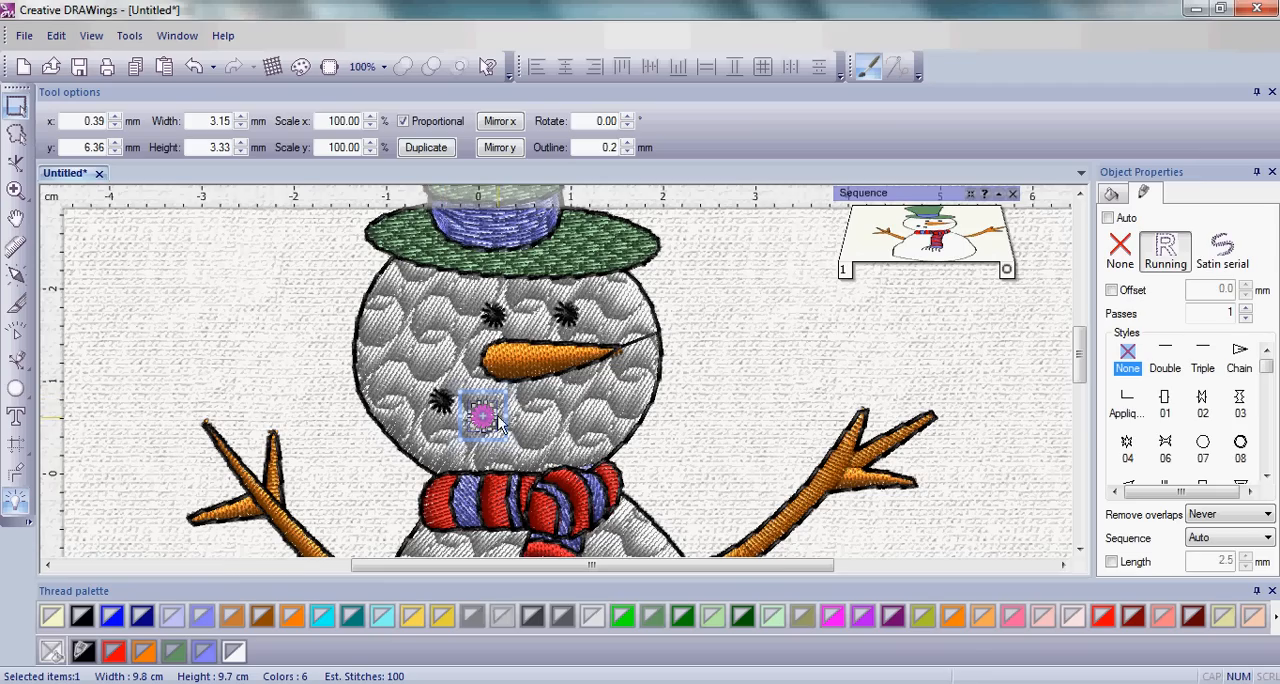
# Add three more duplicated dots along the smile, at about x 6.18, y 6.06 mm, x 11.26, y 7.88 mm and beneath the nose tip.
pyautogui.click(427, 148)
pyautogui.moveTo(483, 425); pyautogui.dragTo(536, 420)
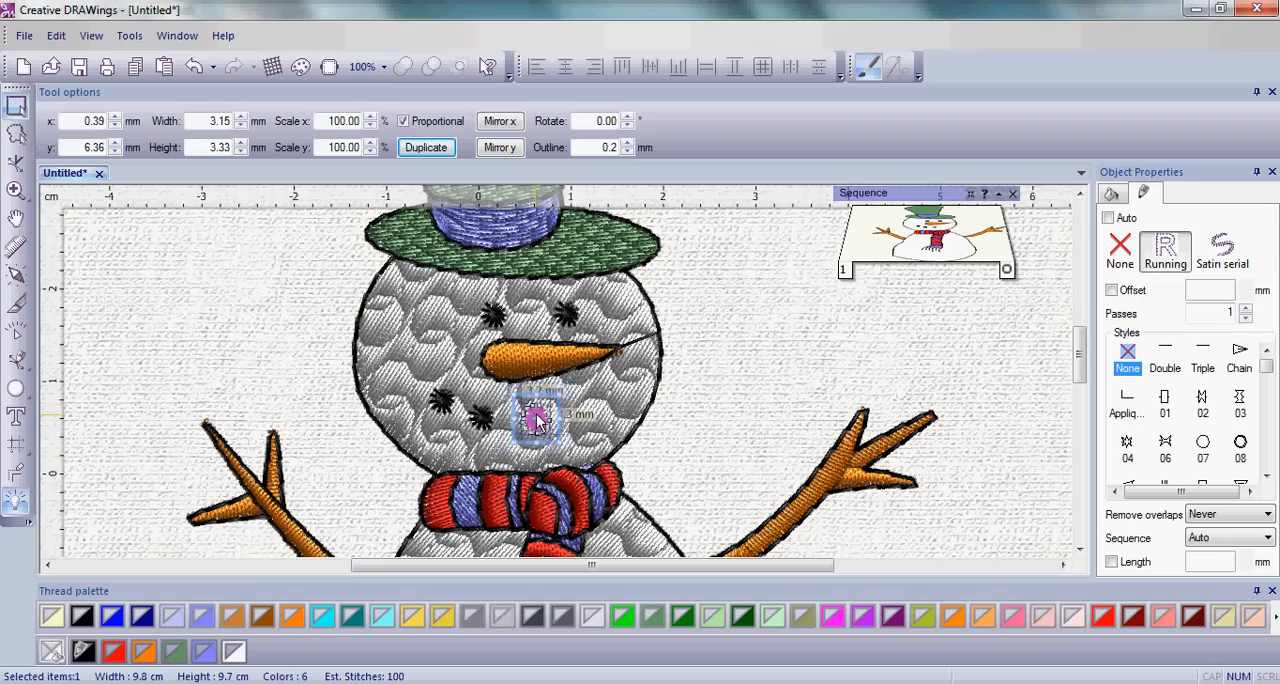
pyautogui.click(436, 148)
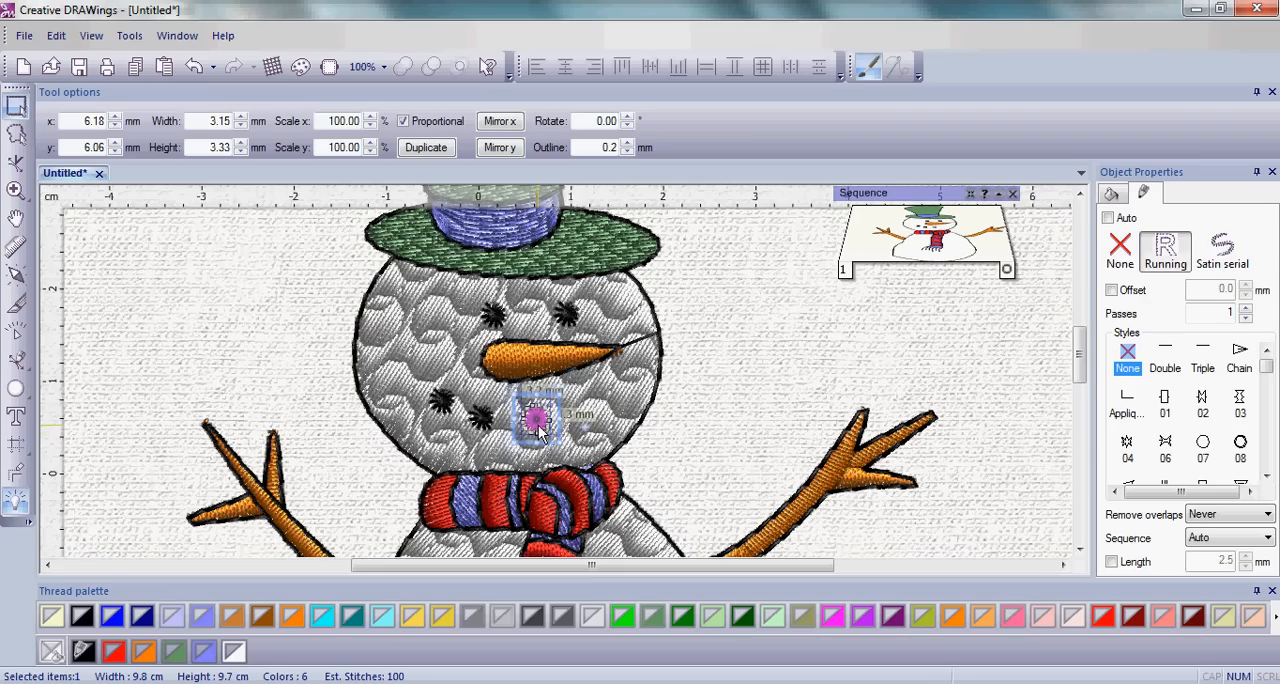
pyautogui.moveTo(537, 427); pyautogui.dragTo(585, 402)
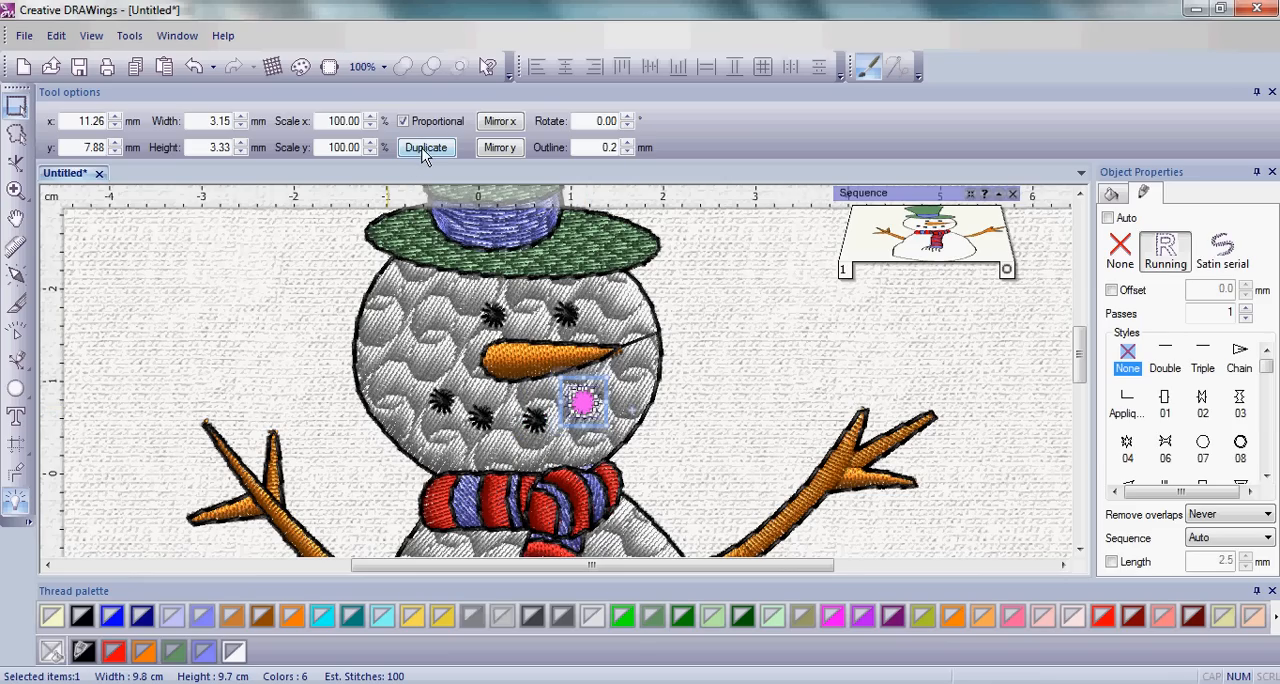
pyautogui.click(424, 150)
pyautogui.moveTo(582, 401); pyautogui.dragTo(613, 387)
pyautogui.click(673, 391)
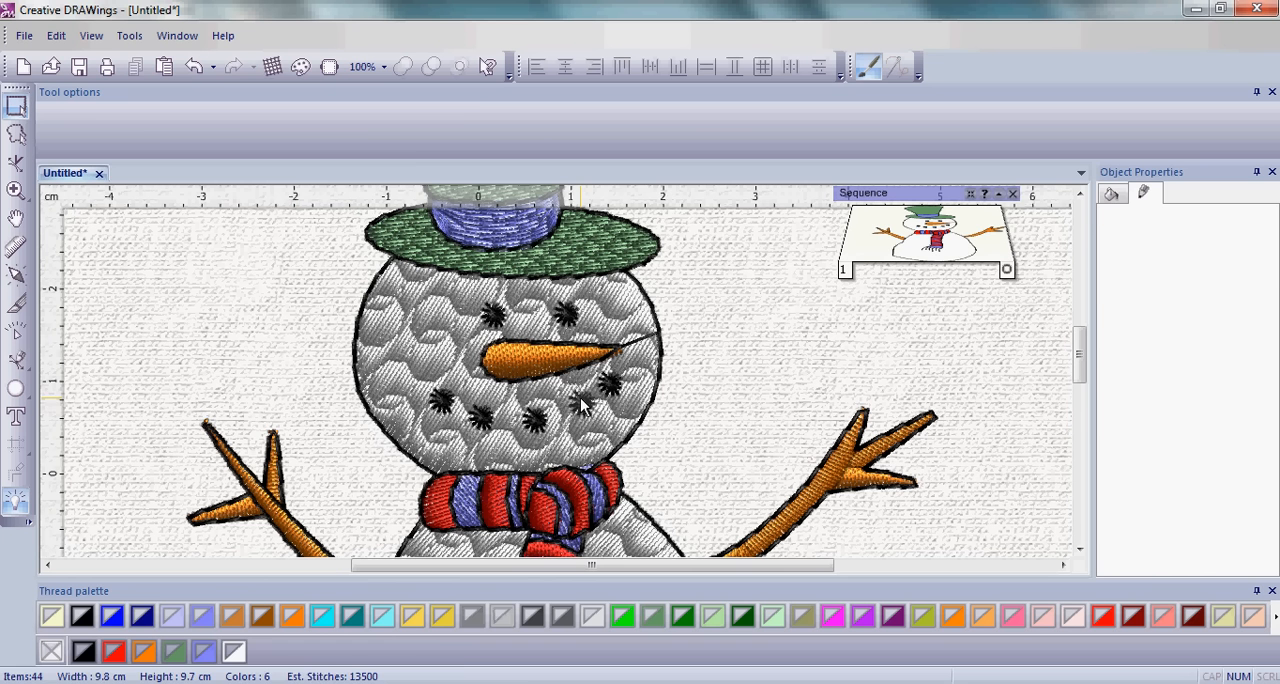
# Nudge the fourth mouth dot slightly down to even out the smile's curve.
pyautogui.click(582, 403)
pyautogui.moveTo(582, 403); pyautogui.dragTo(580, 408)
pyautogui.click(673, 403)
pyautogui.scroll(2, 528, 446)
pyautogui.scroll(-4, 527, 446)
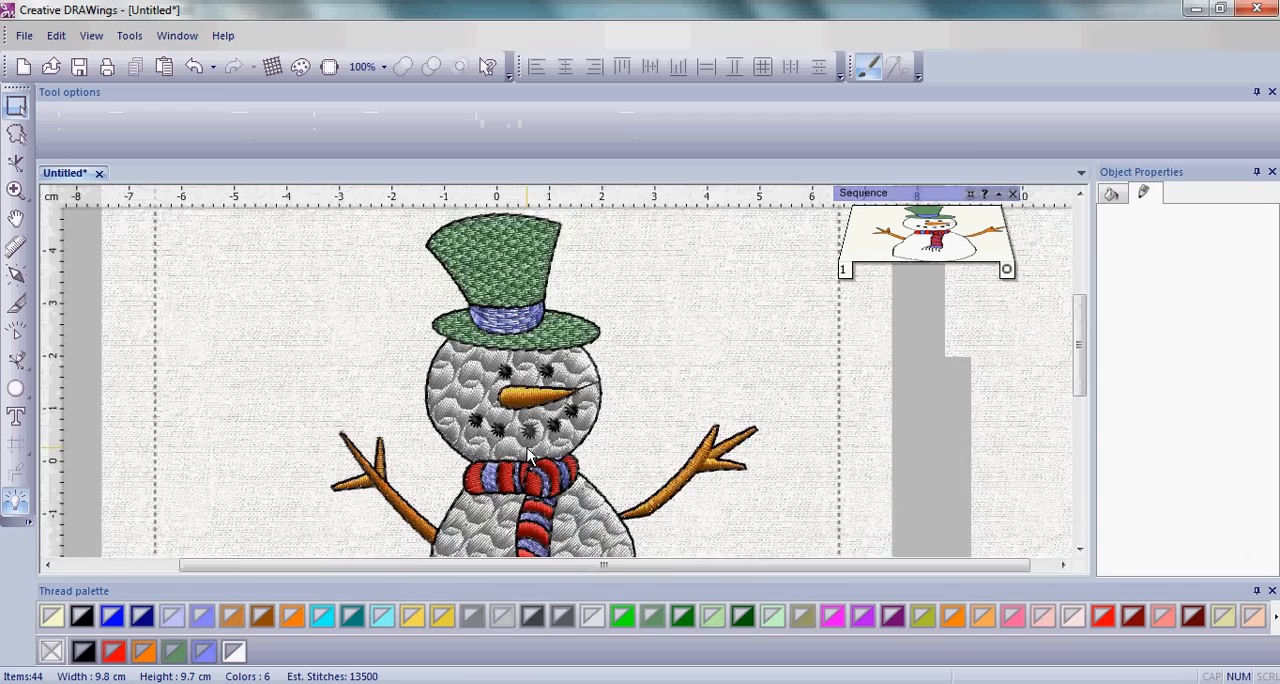
pyautogui.scroll(-2, 527, 452)
pyautogui.moveTo(1080, 392); pyautogui.dragTo(1087, 422)
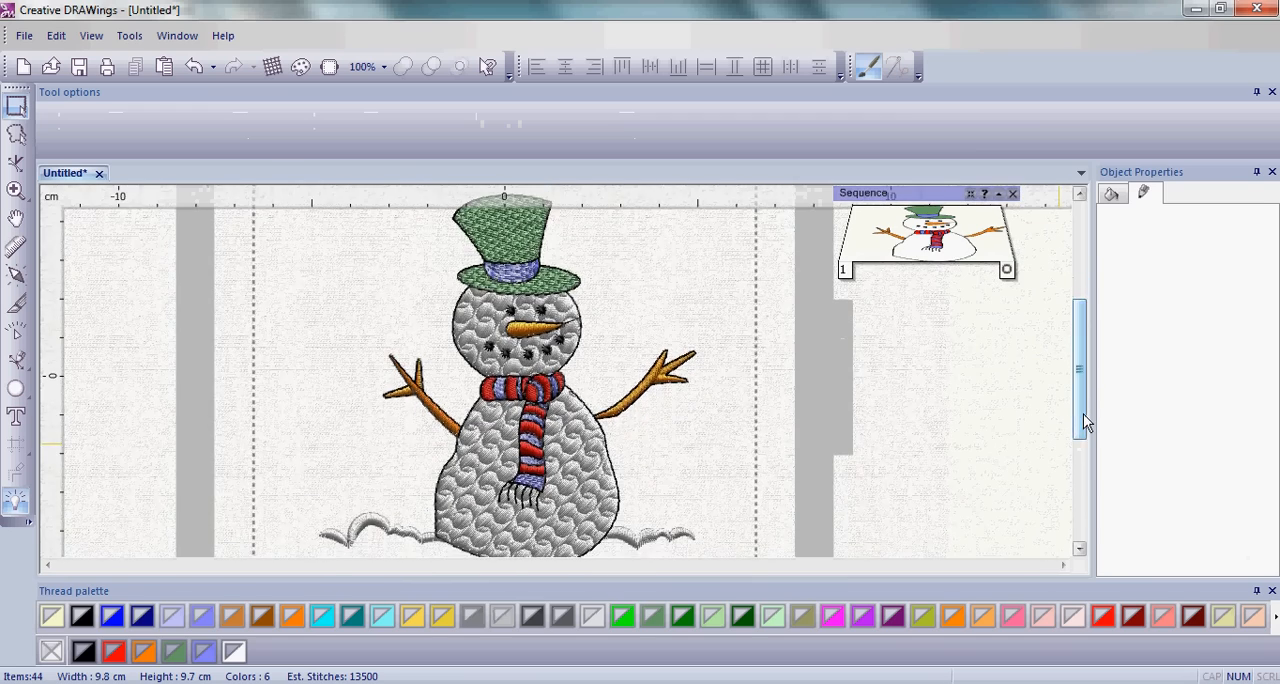